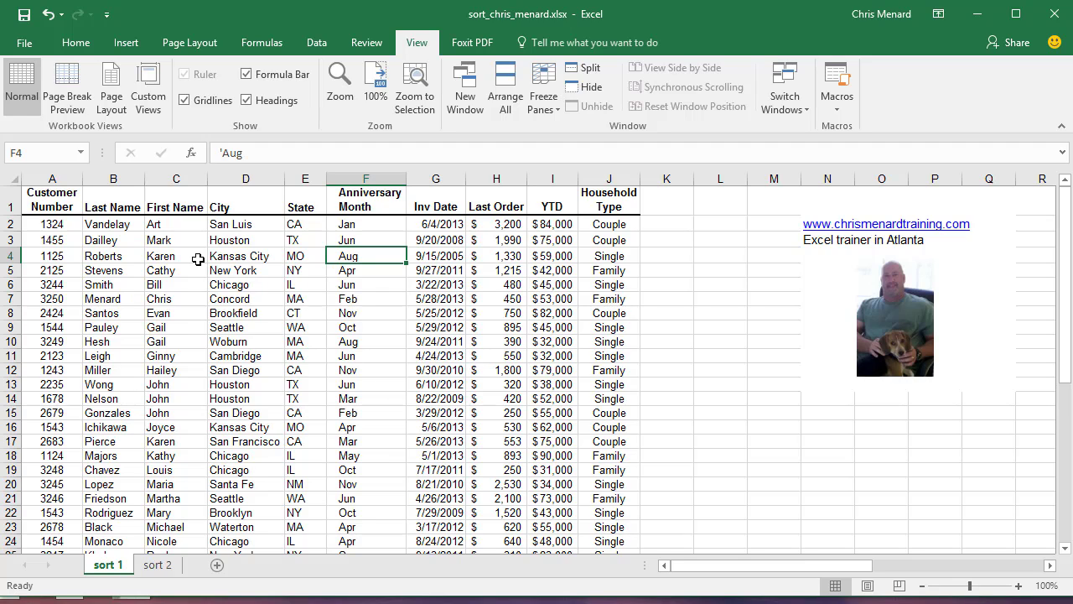
Sort the customer rows A to Z by Anniversary Month, putting Apr rows first
right_click(352, 226)
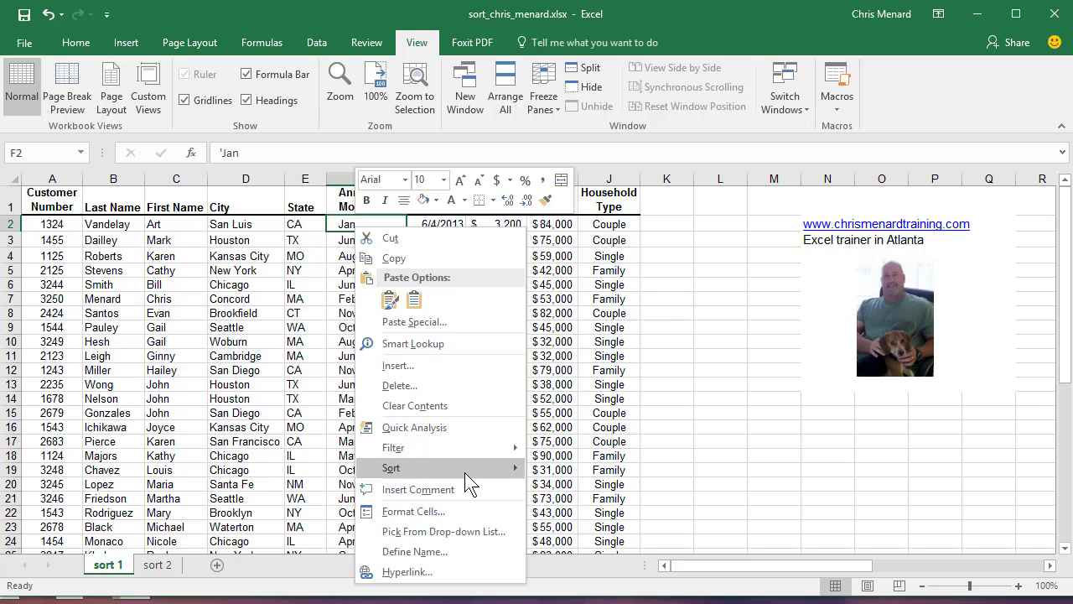
mouse_move(464, 472)
click(577, 472)
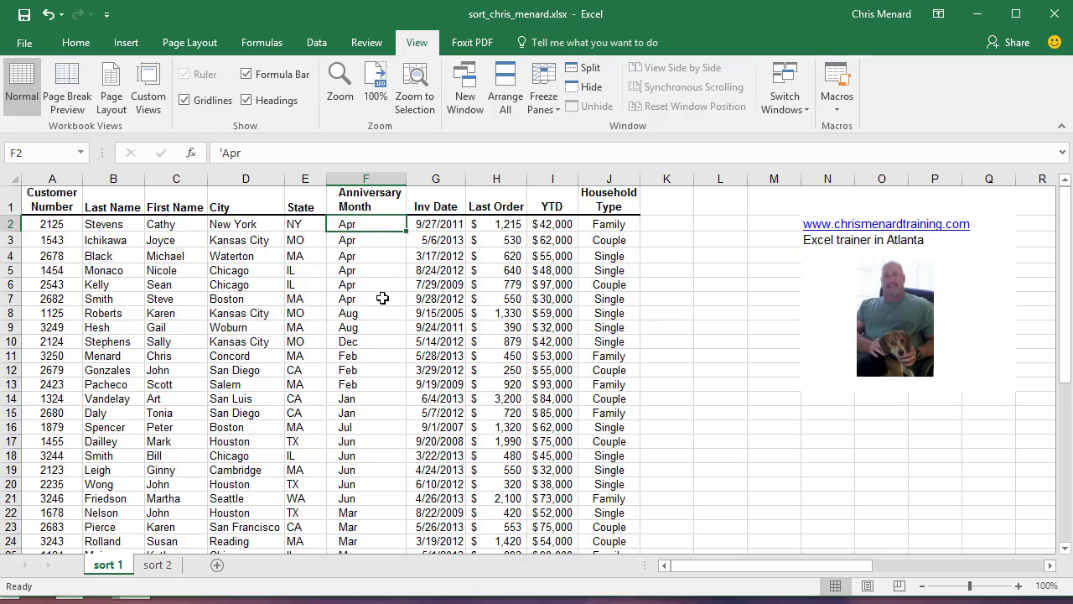
click(357, 204)
Custom-sort the customers by Anniversary Month using the Jan, Feb, Mar calendar list
right_click(361, 203)
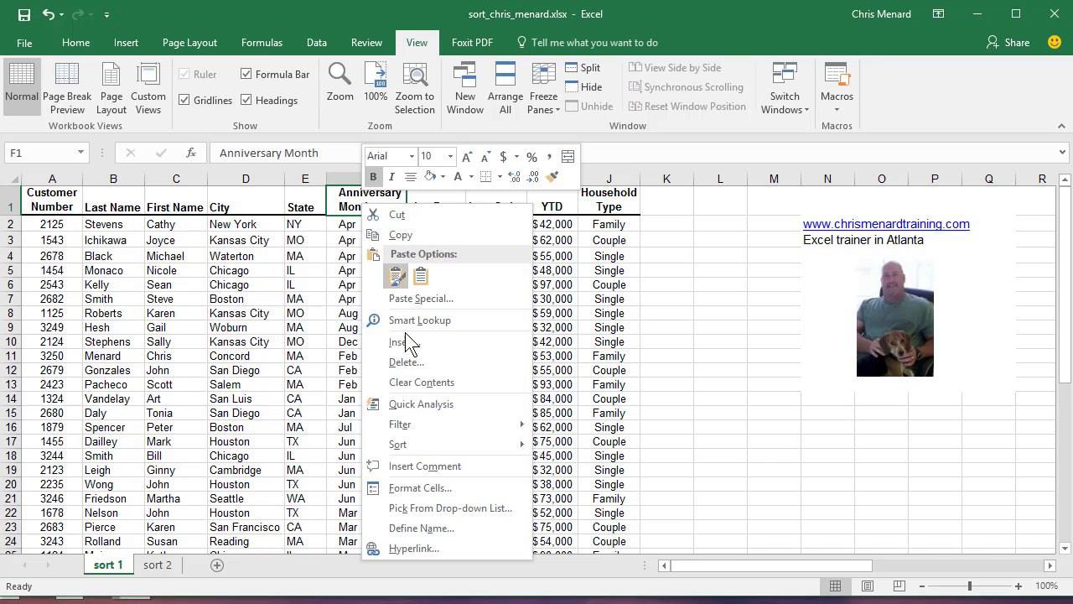
mouse_move(441, 442)
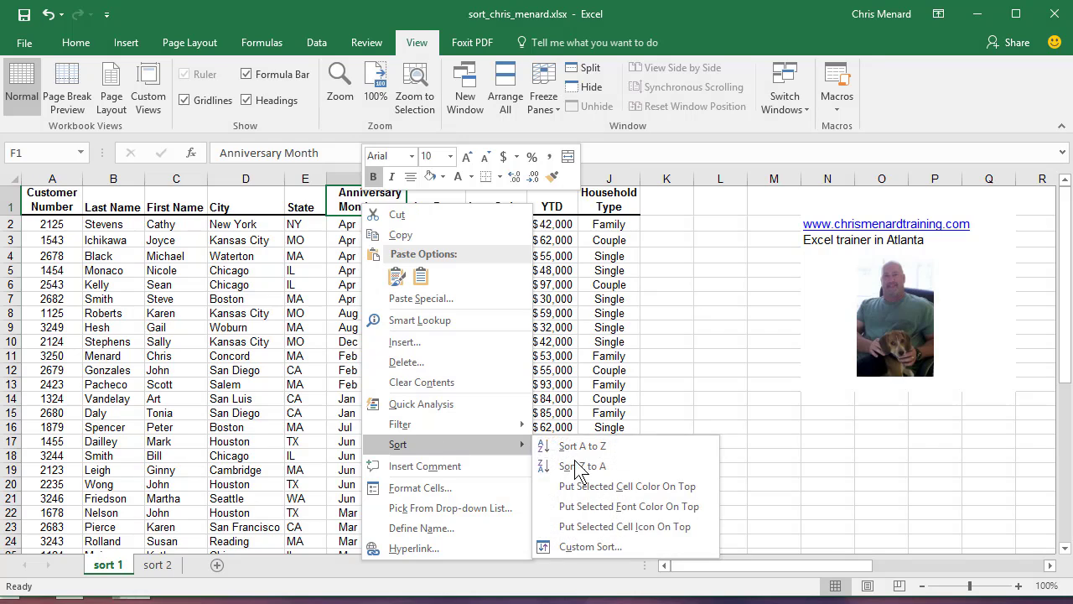
click(617, 546)
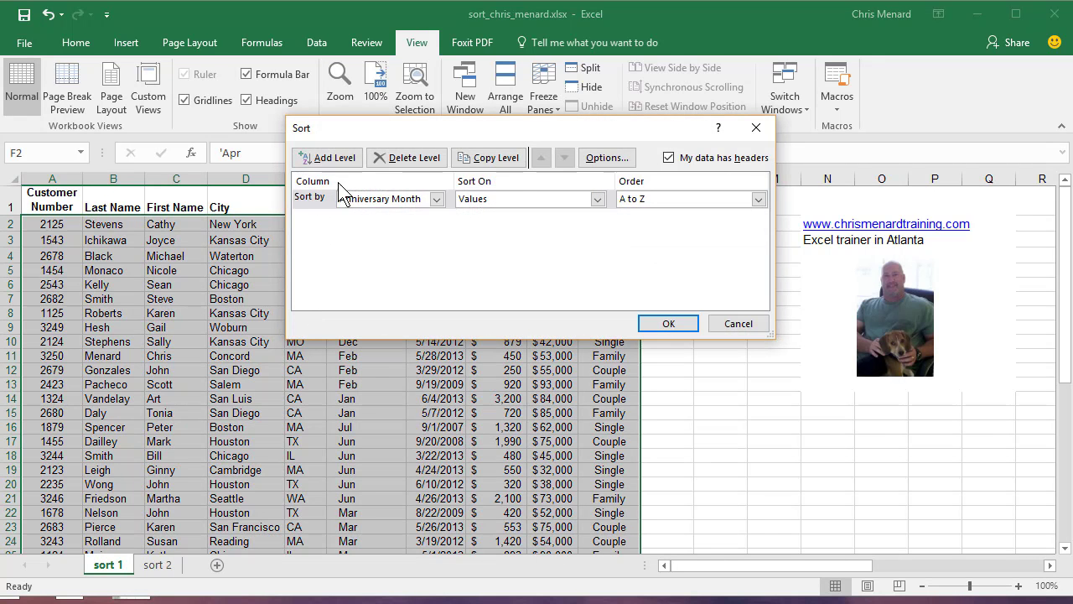
click(662, 200)
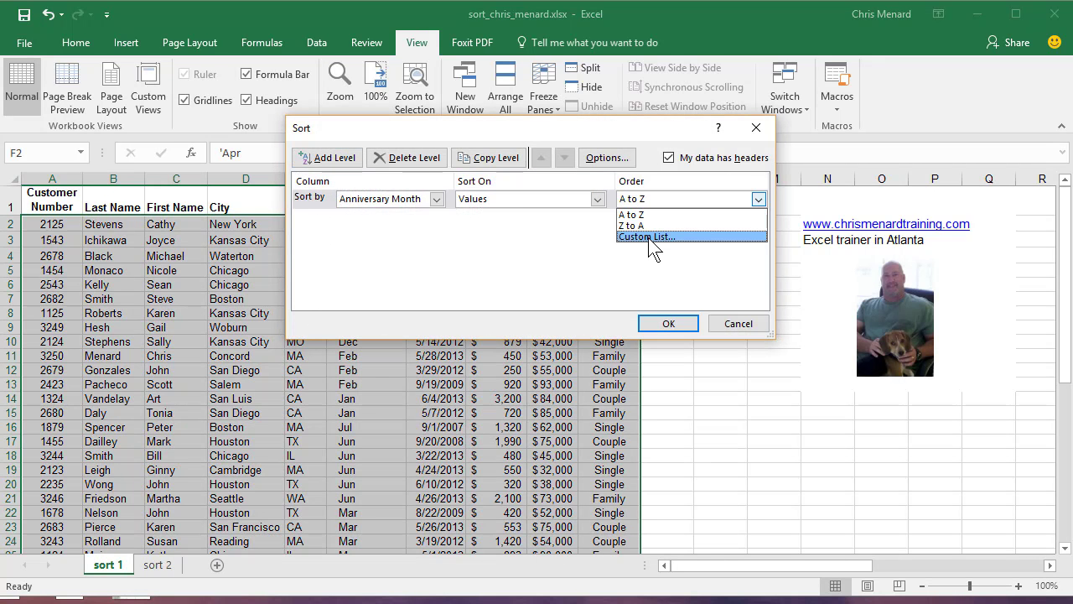
click(650, 238)
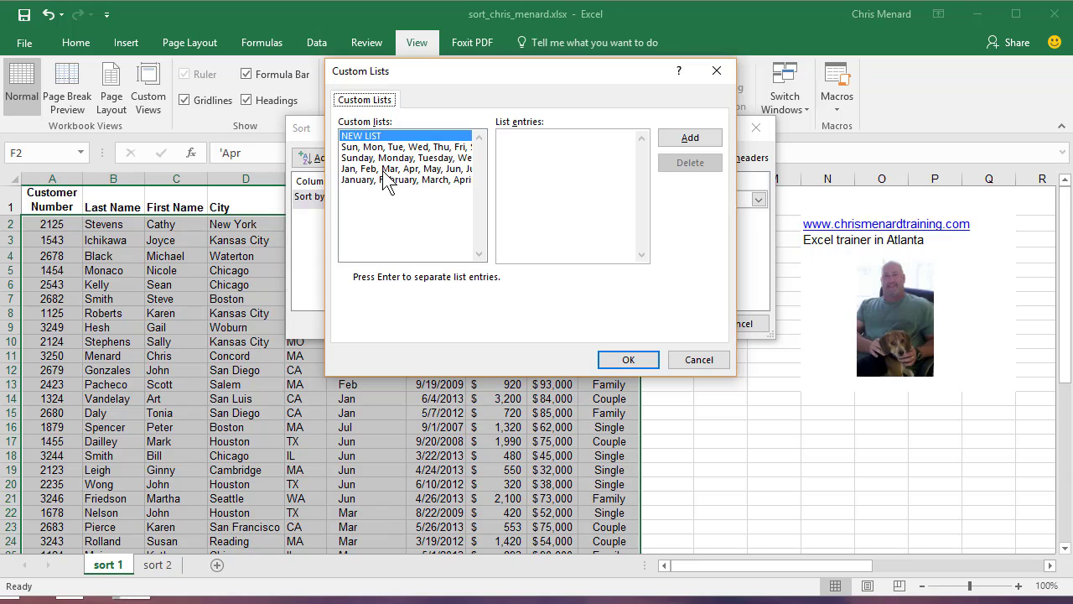
click(388, 170)
click(628, 360)
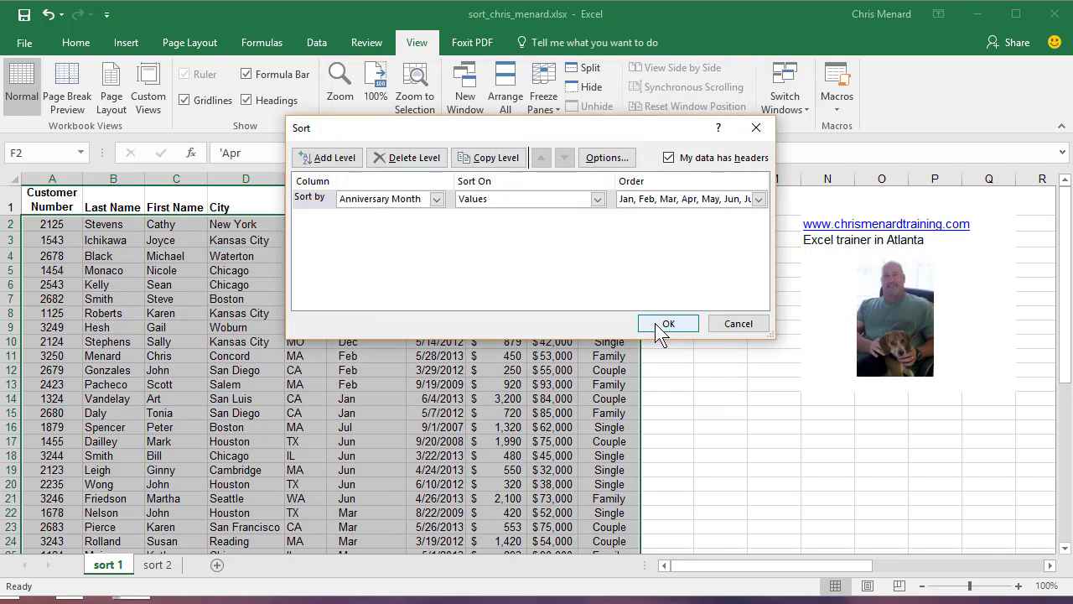
click(663, 325)
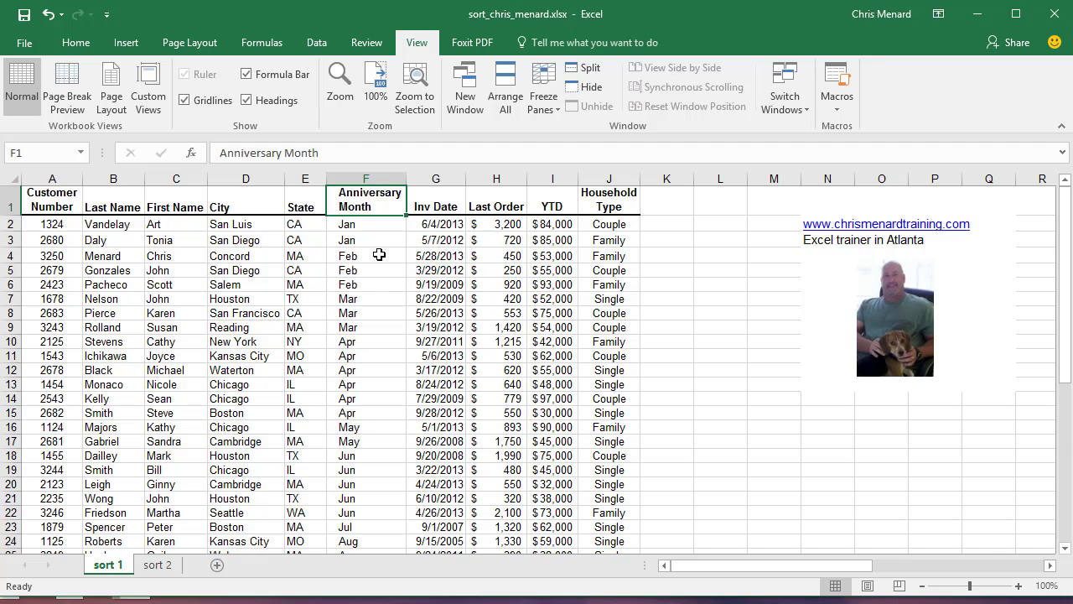
Enter Jul in L3 and fill down to L14 to list Jul through Jun
click(699, 238)
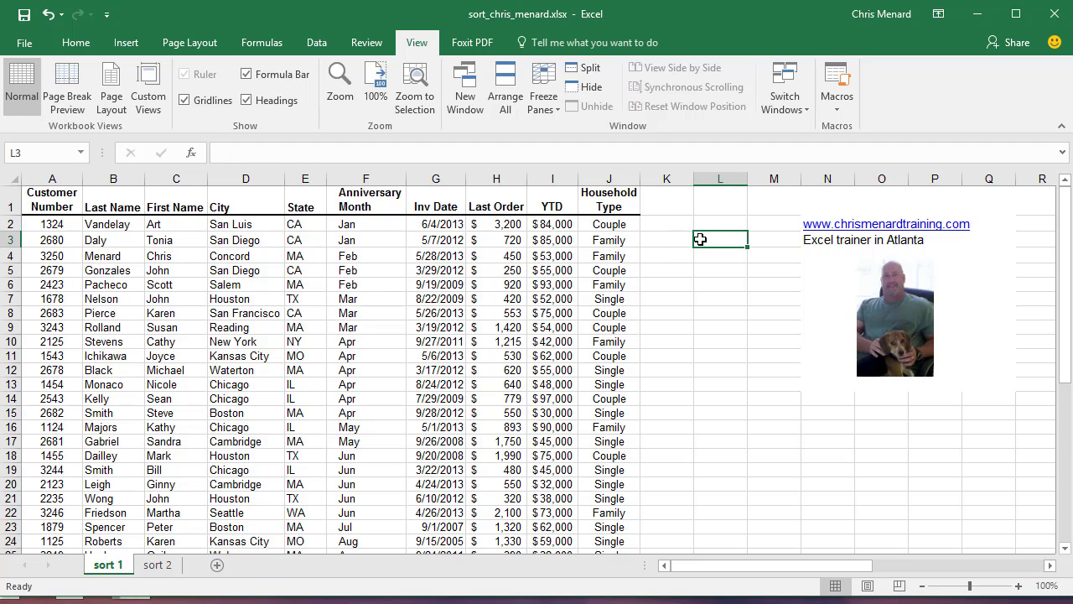
text(Jul)
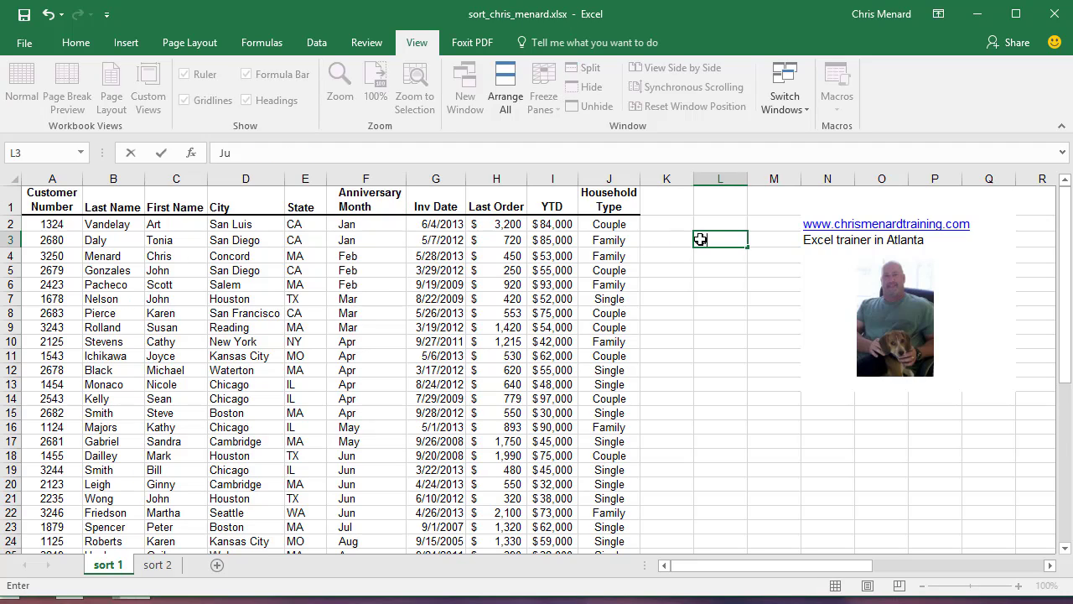
key(Return)
key(Up)
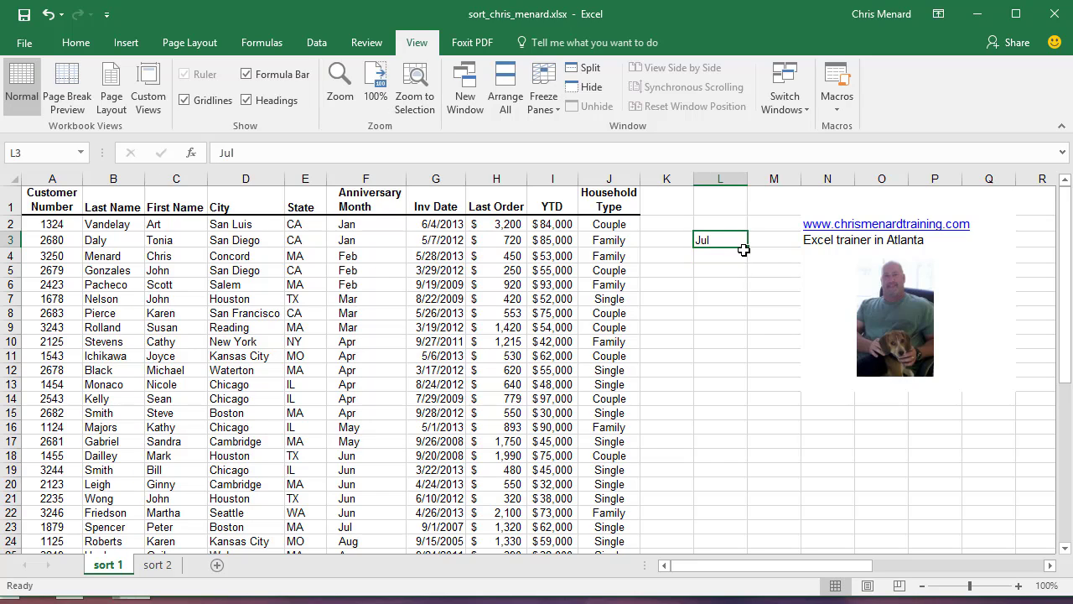
drag(747, 249, 754, 407)
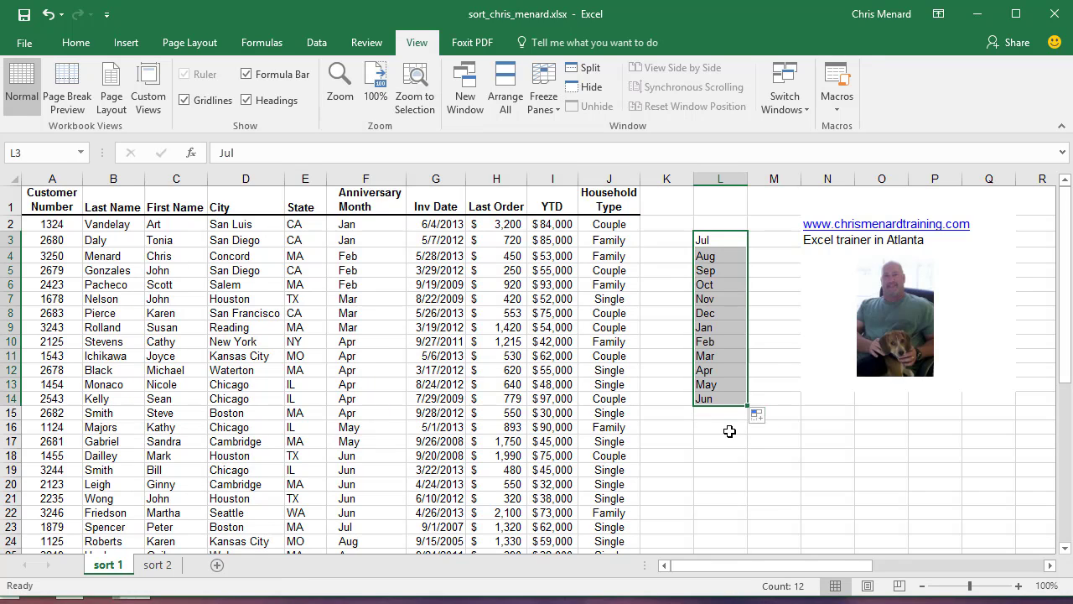
Import L3:L14 in Excel Options Advanced settings as a new Jul–Jun custom list
click(34, 41)
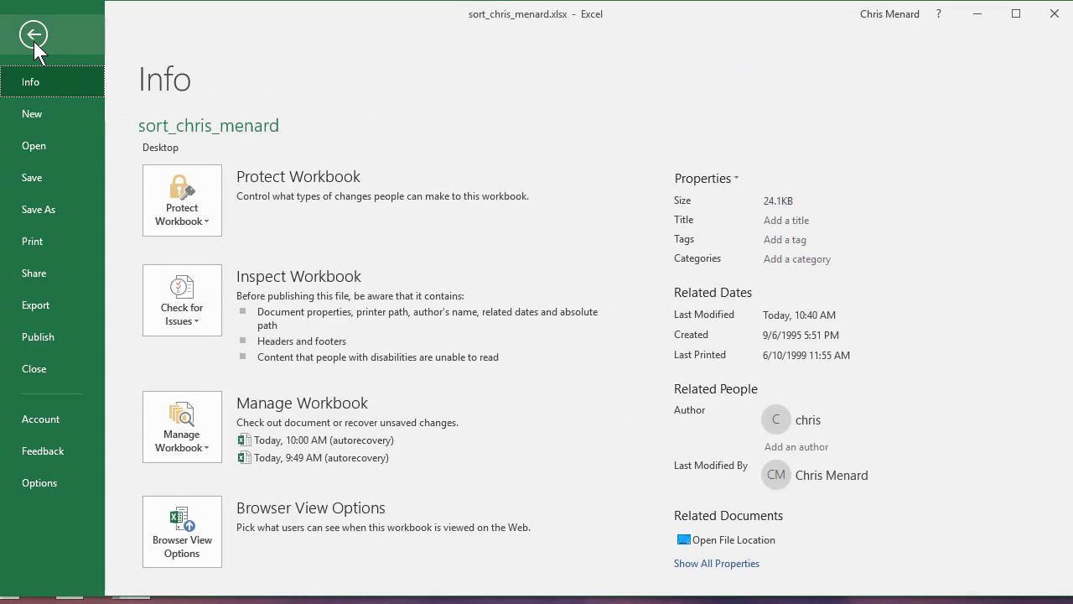
click(56, 475)
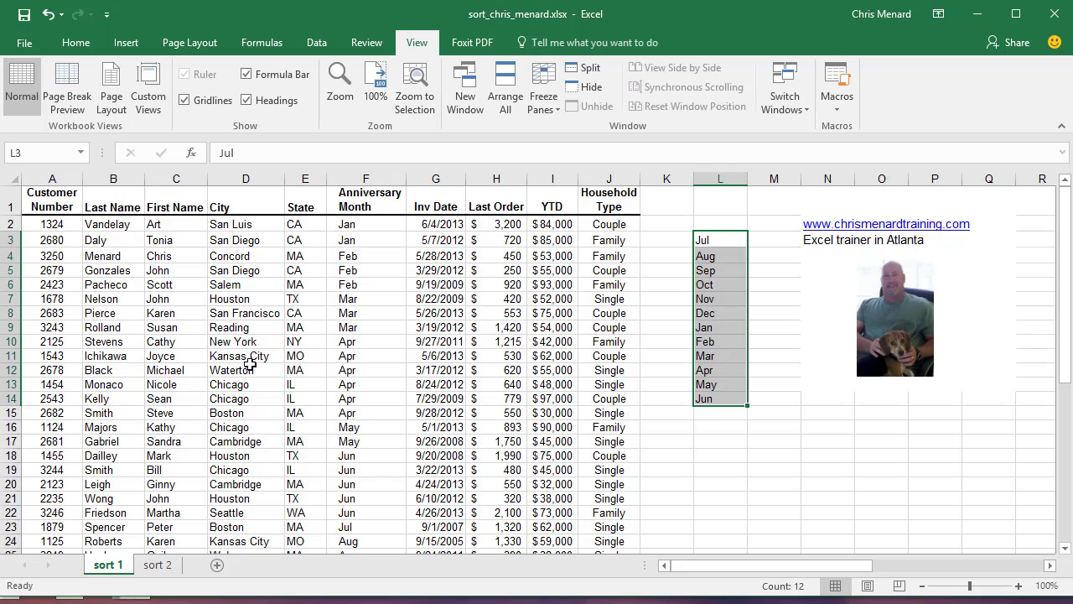
drag(598, 101, 349, 16)
click(170, 157)
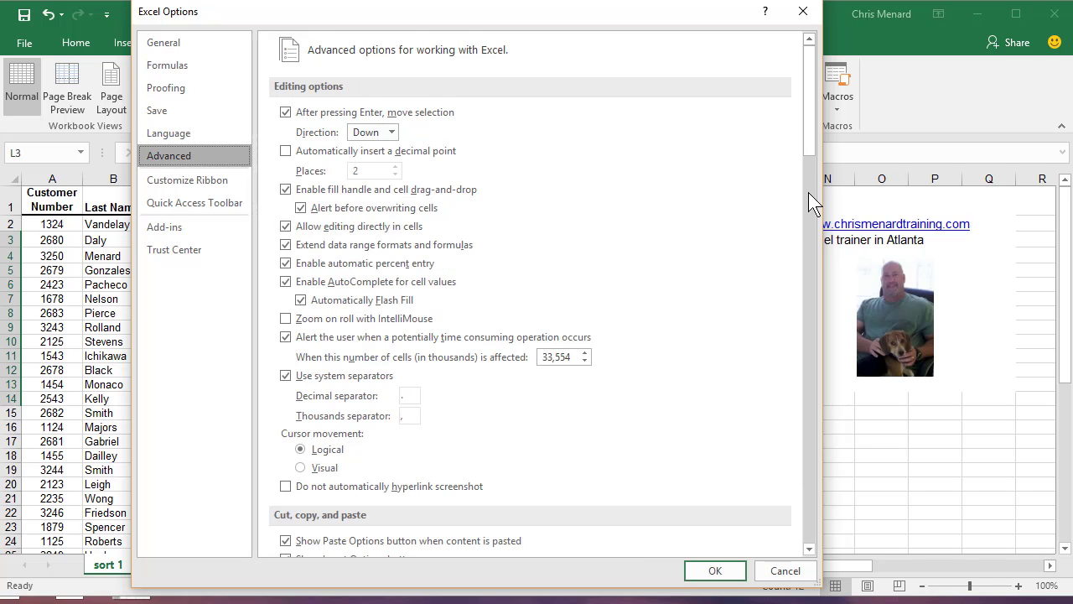
drag(807, 138, 808, 540)
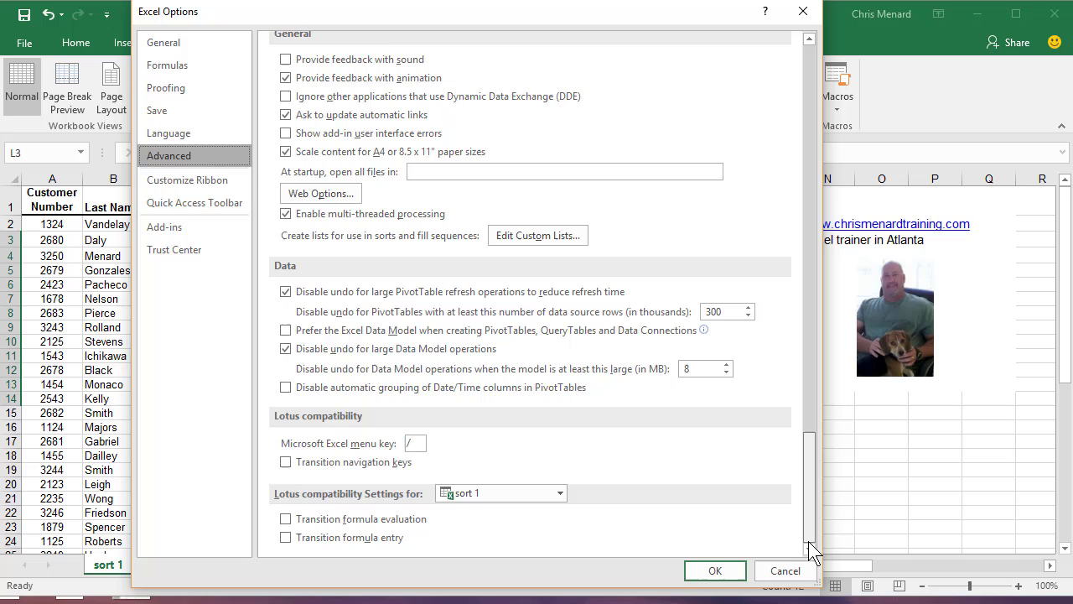
click(556, 239)
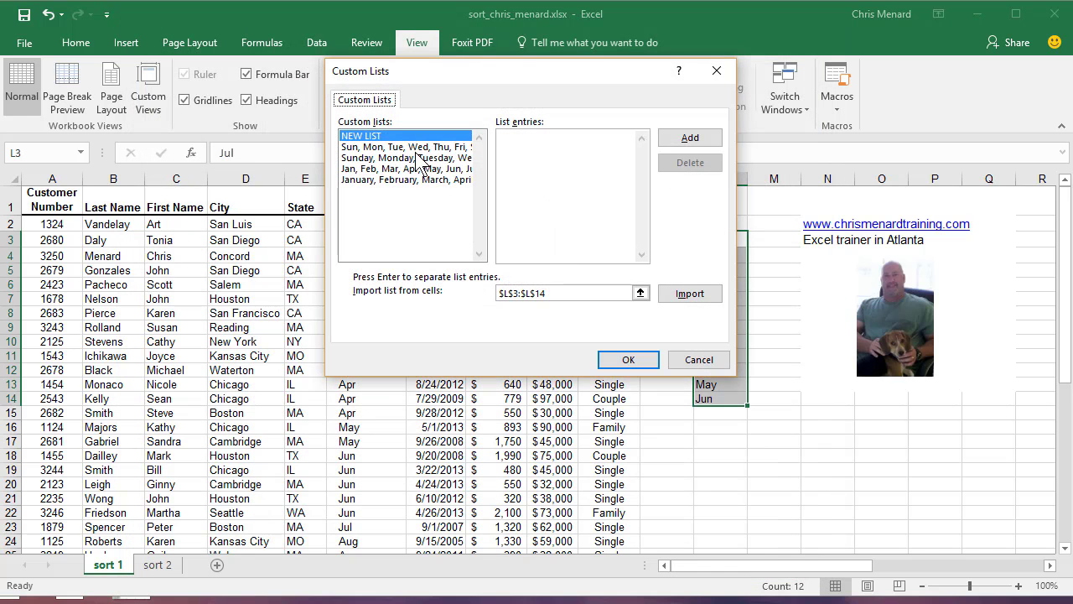
click(691, 295)
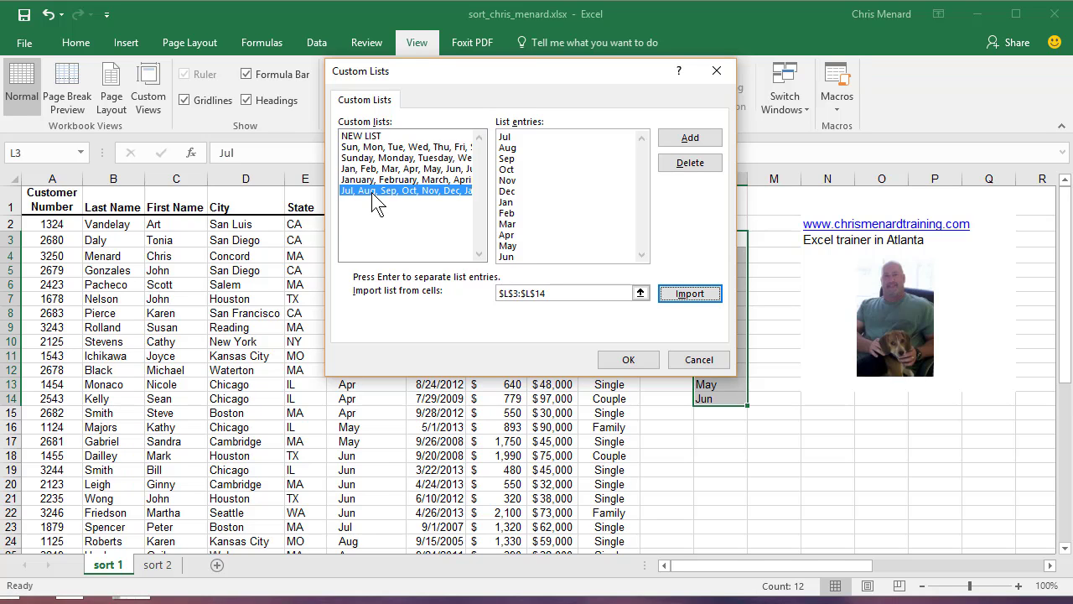
click(629, 359)
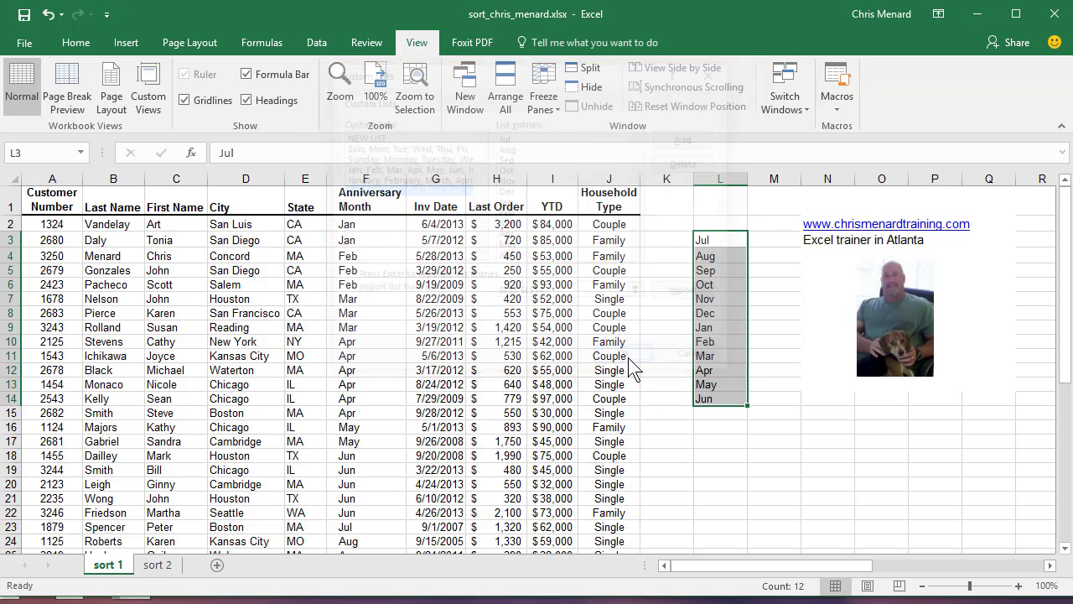
click(709, 574)
Clear the helper months from L3:L14
key(Delete)
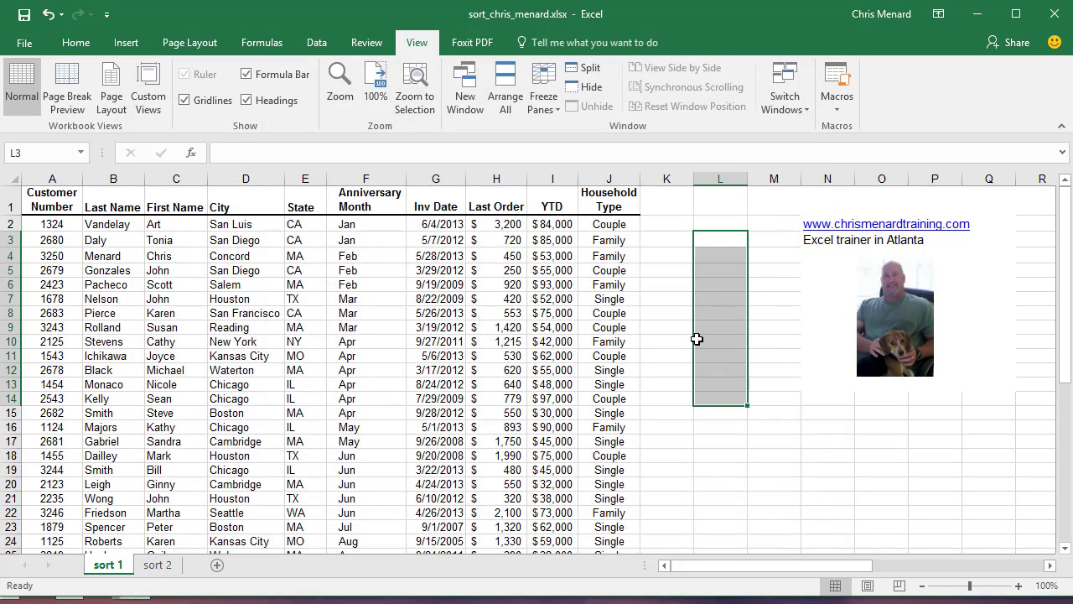
click(276, 253)
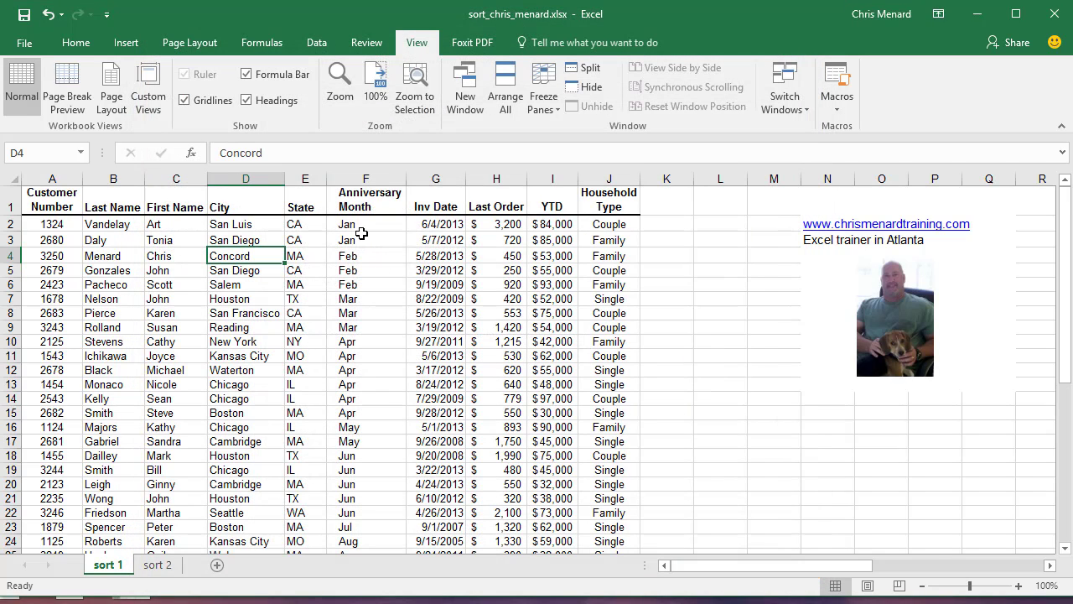
click(354, 203)
Custom-sort the customers by Anniversary Month using the Jul, Aug, Sep fiscal list
right_click(355, 203)
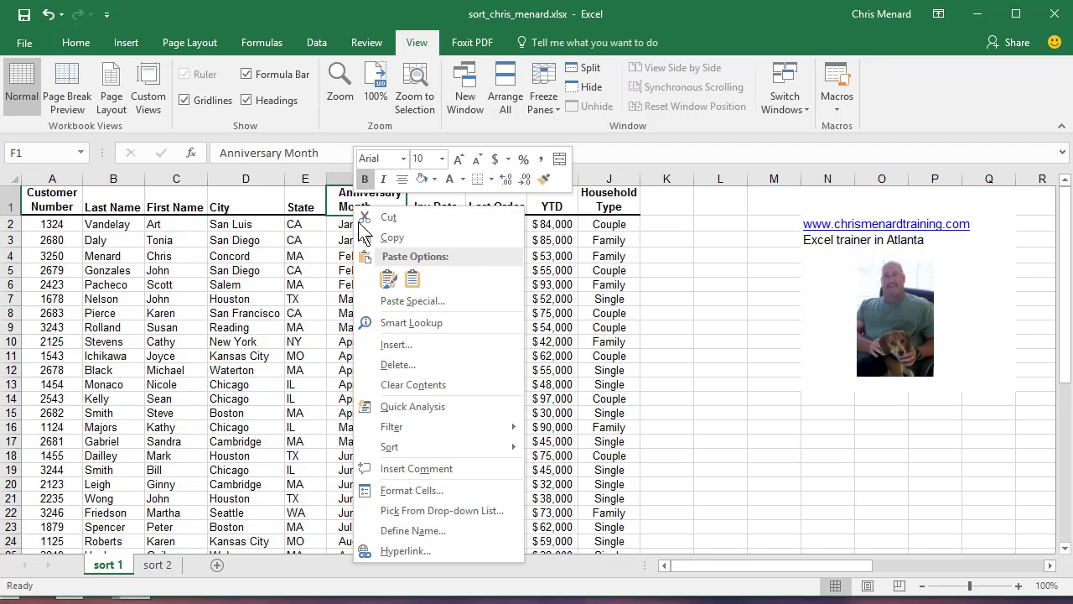
mouse_move(472, 449)
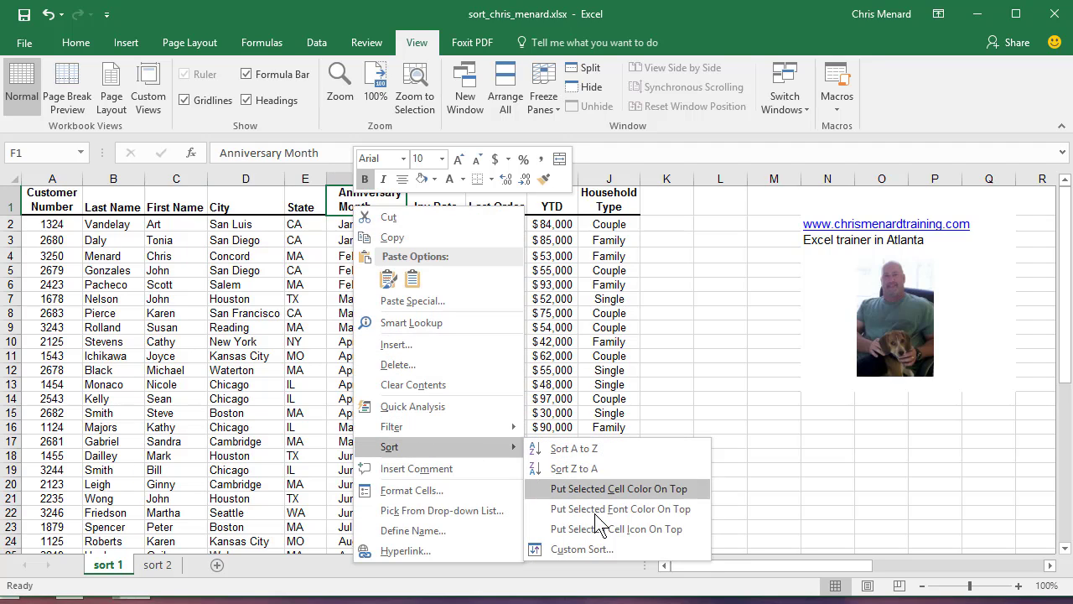
click(604, 545)
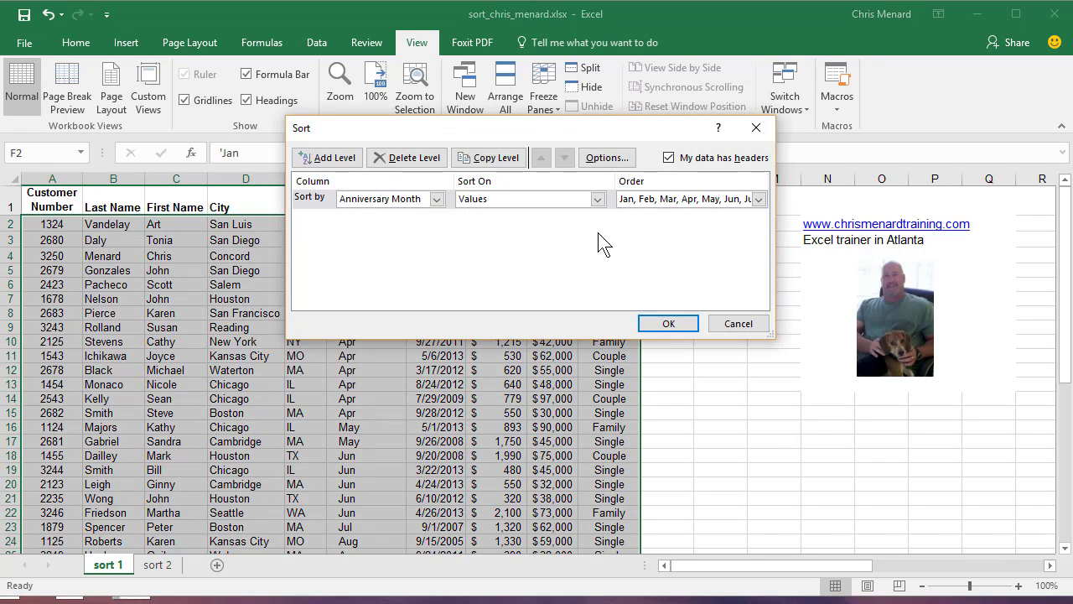
click(729, 201)
click(676, 258)
click(387, 192)
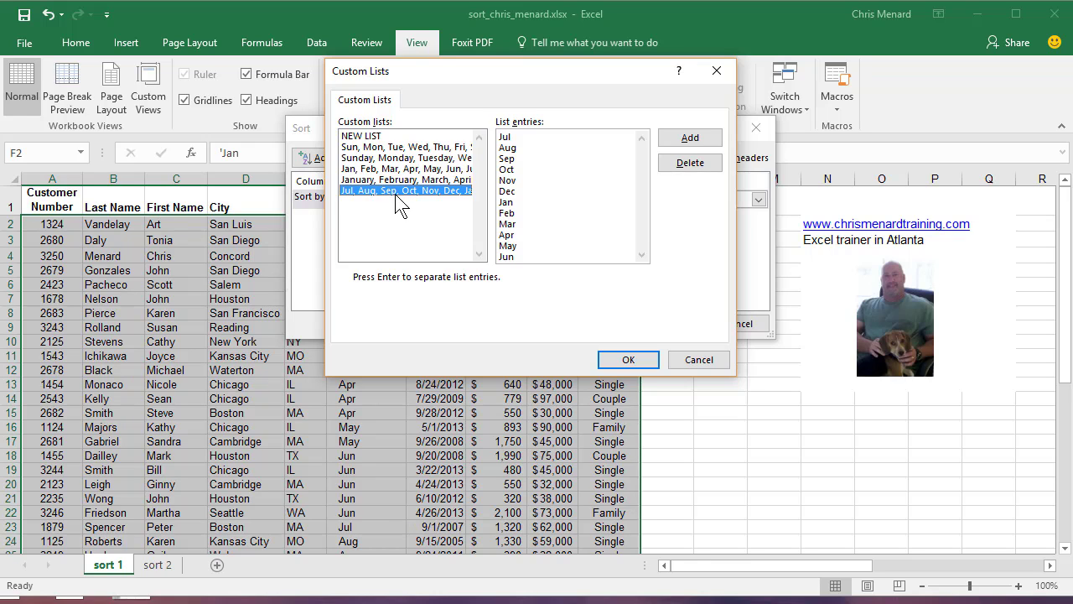
click(630, 358)
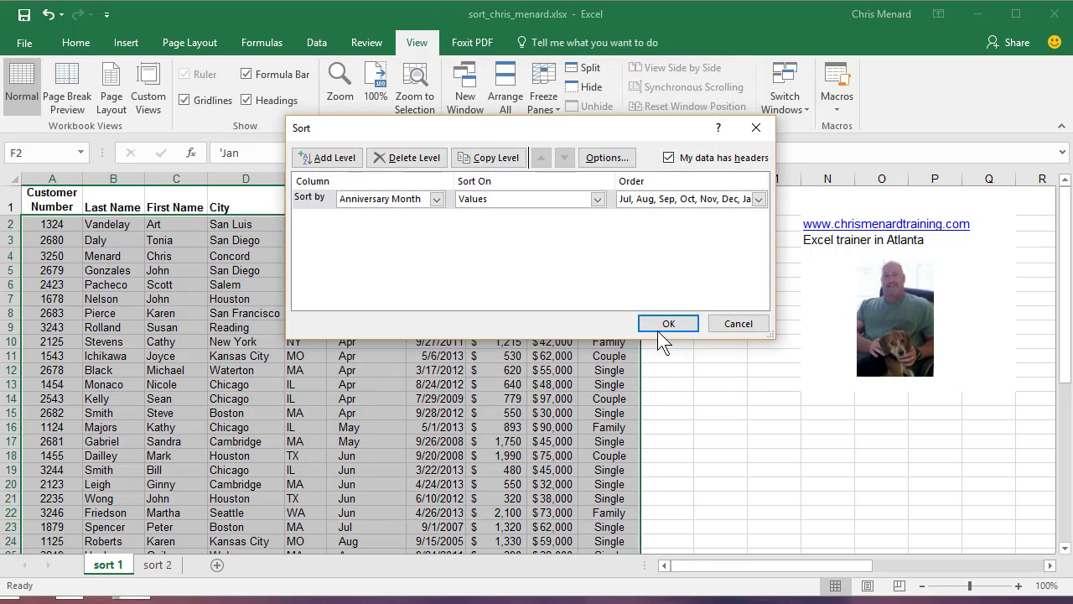
click(660, 328)
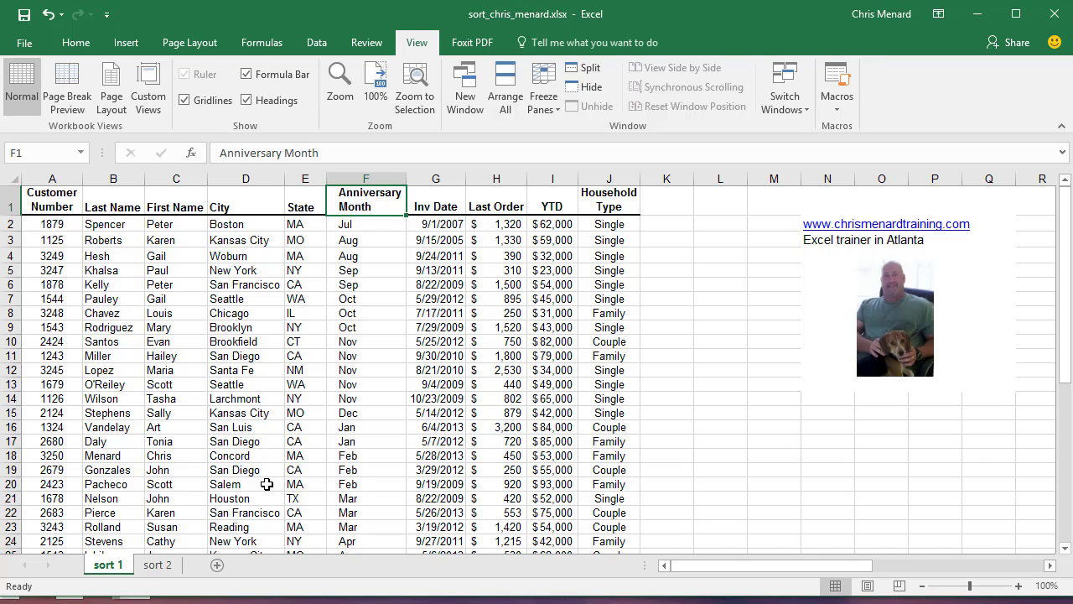
Switch to the sort 2 sheet with the employee table
click(164, 566)
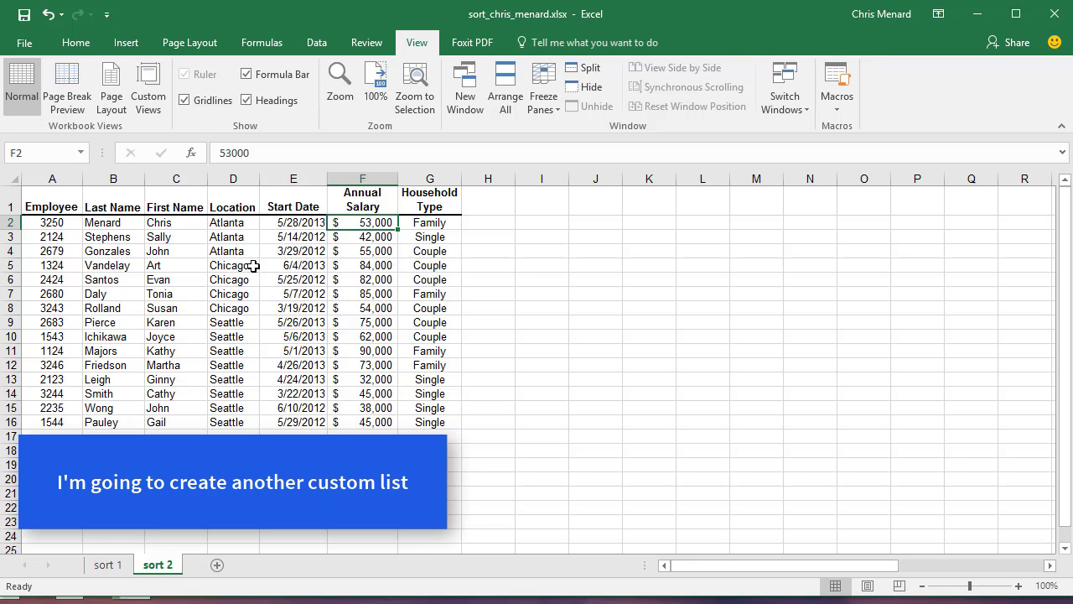
Copy the Location column D and paste it into column K starting at K1
click(228, 179)
right_click(229, 181)
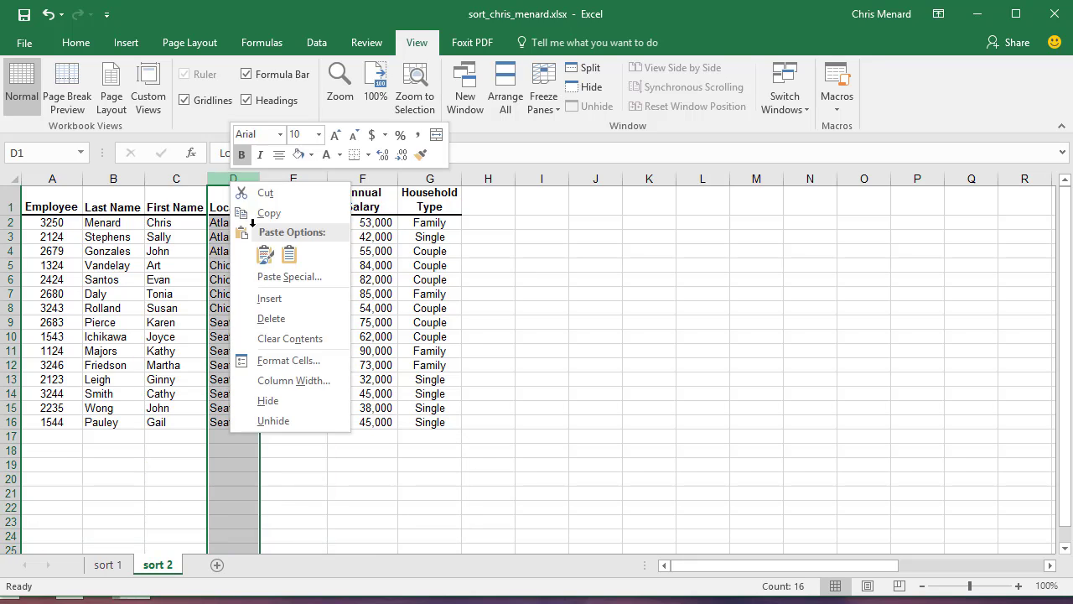
click(266, 213)
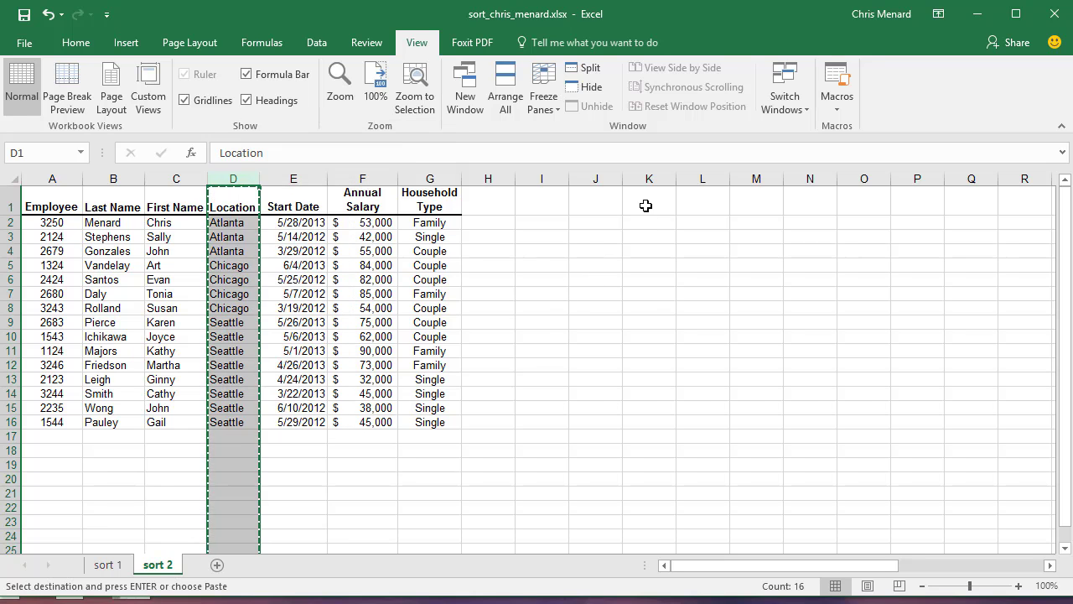
click(645, 206)
right_click(638, 213)
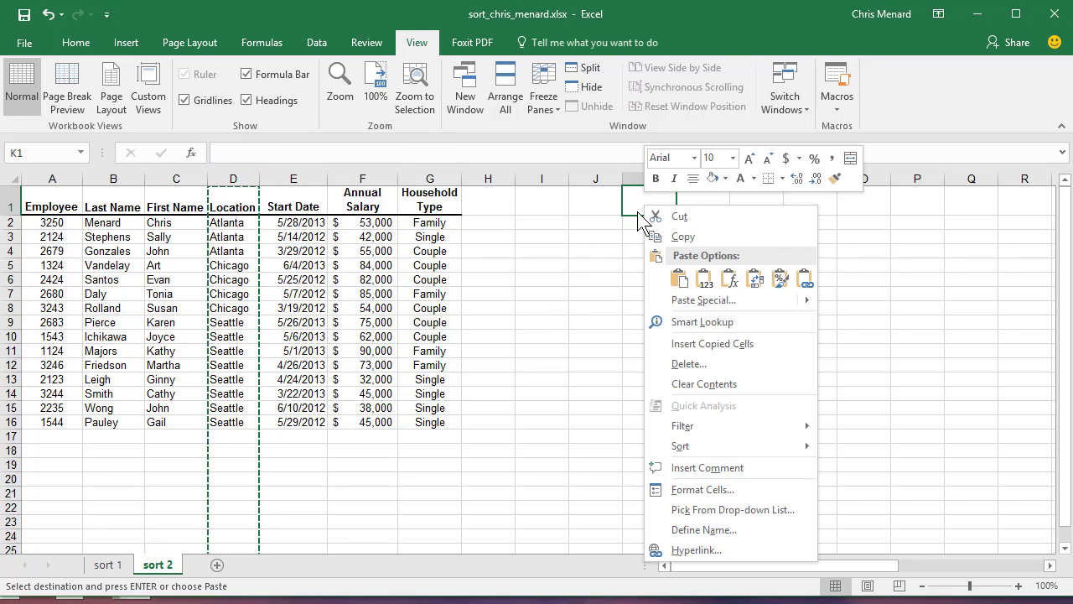
click(681, 281)
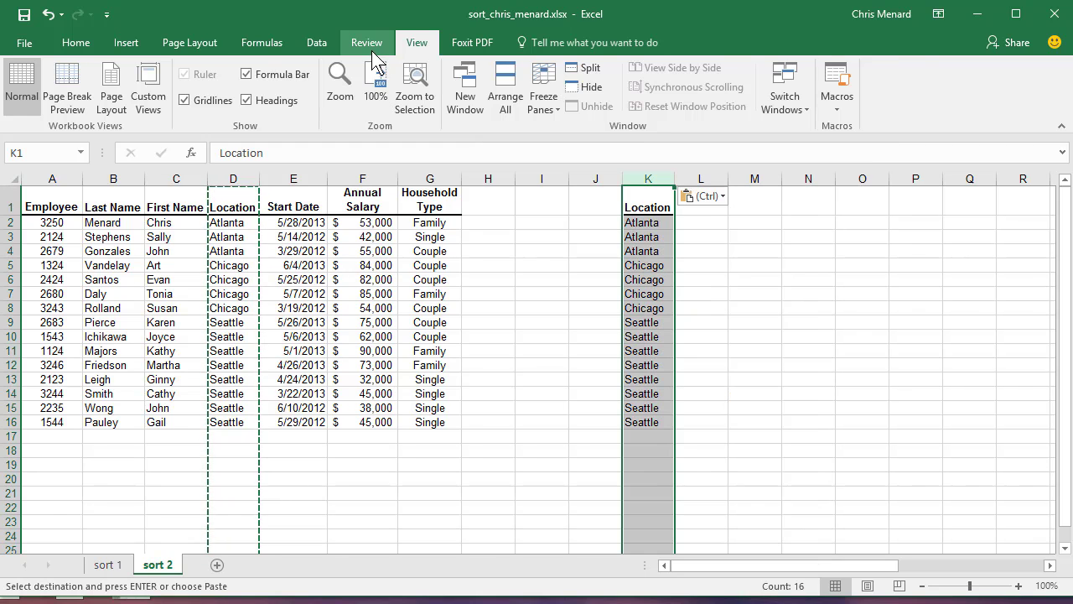
click(321, 40)
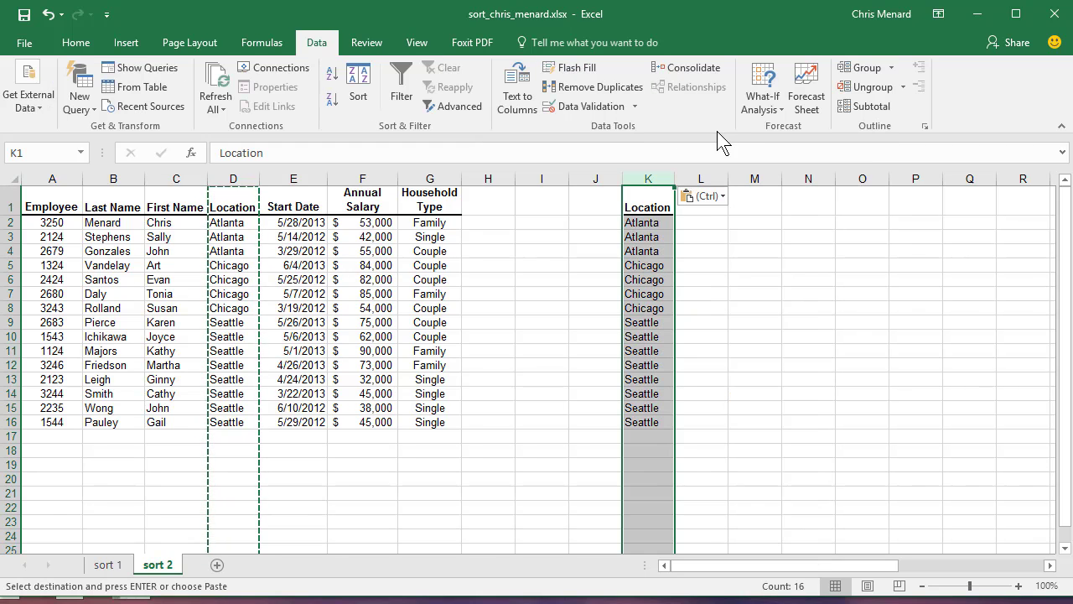
Remove duplicate locations from column K, leaving Atlanta, Chicago and Seattle
click(604, 86)
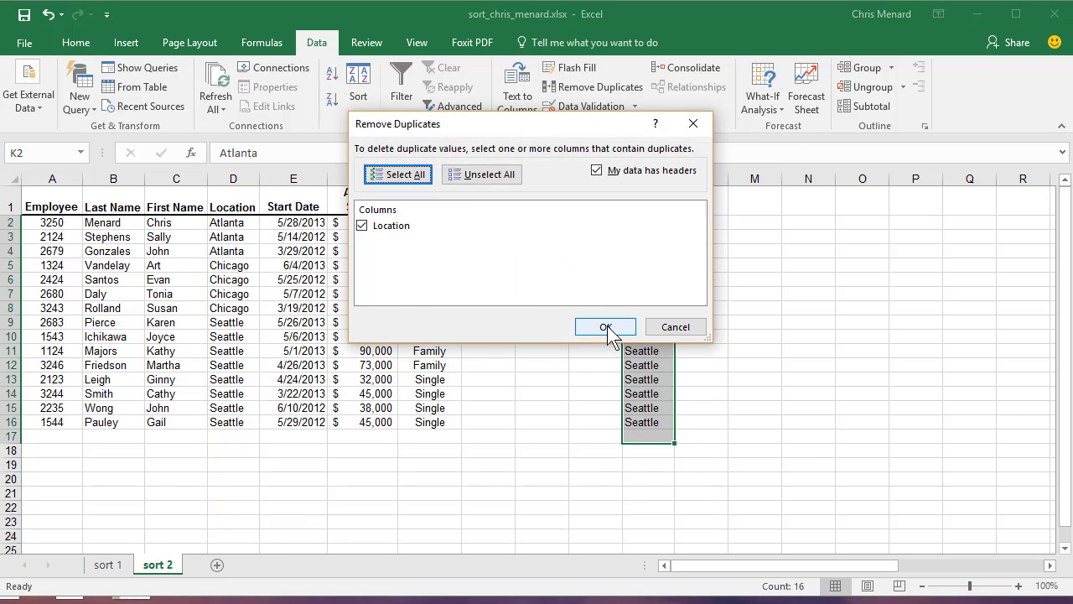
click(610, 328)
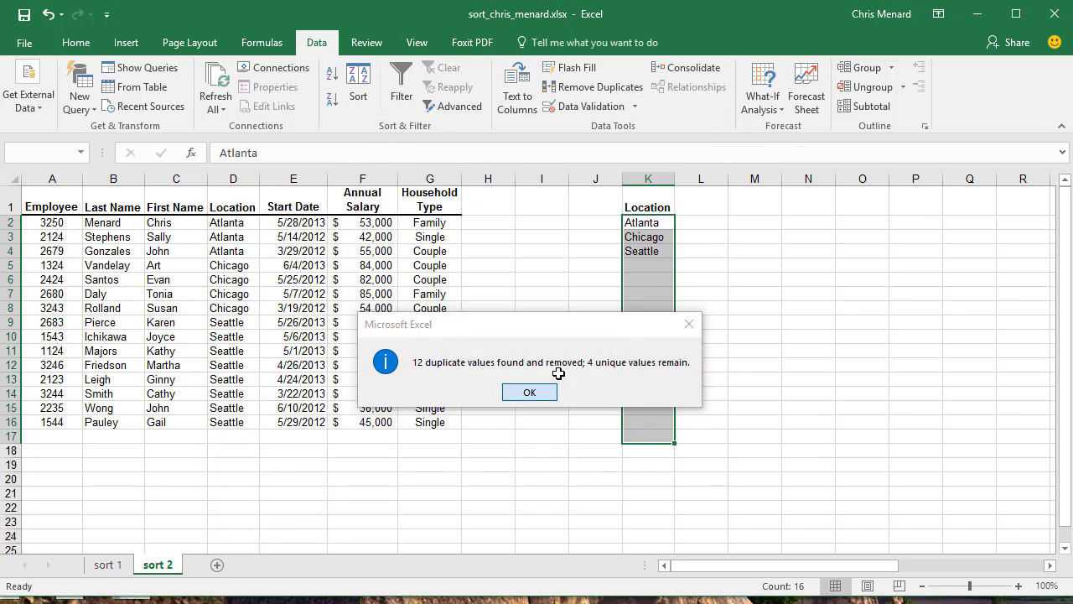
key(Return)
Reorder the locations so K4:K6 read Seattle, Atlanta, Chicago
click(637, 223)
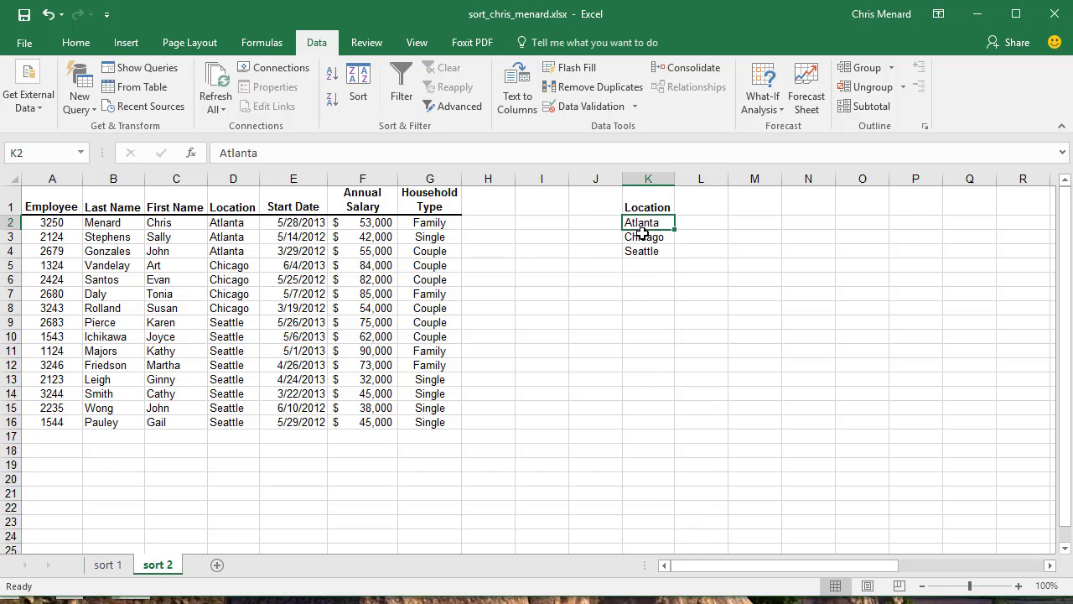
click(644, 237)
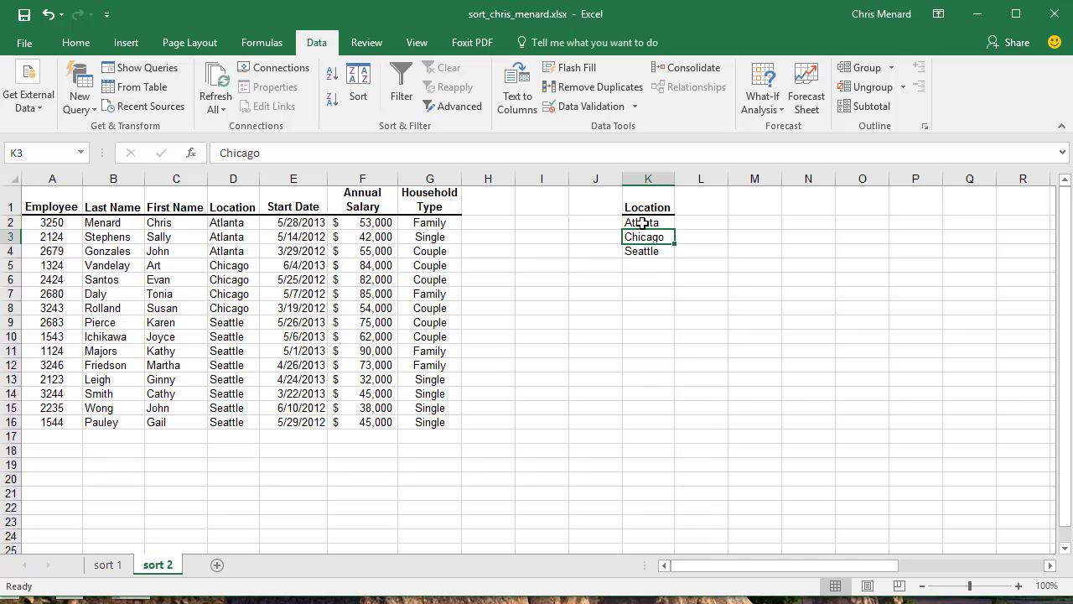
click(641, 225)
drag(642, 235, 646, 278)
click(639, 239)
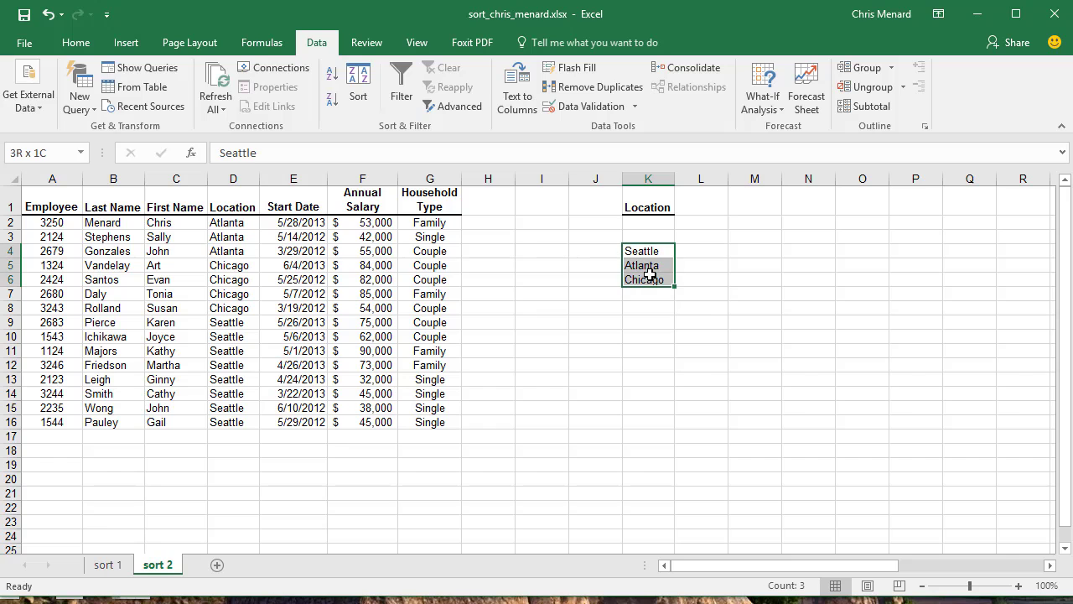
Import K4:K6 in Excel Options as a Seattle, Atlanta, Chicago custom list
click(31, 50)
click(39, 490)
click(172, 156)
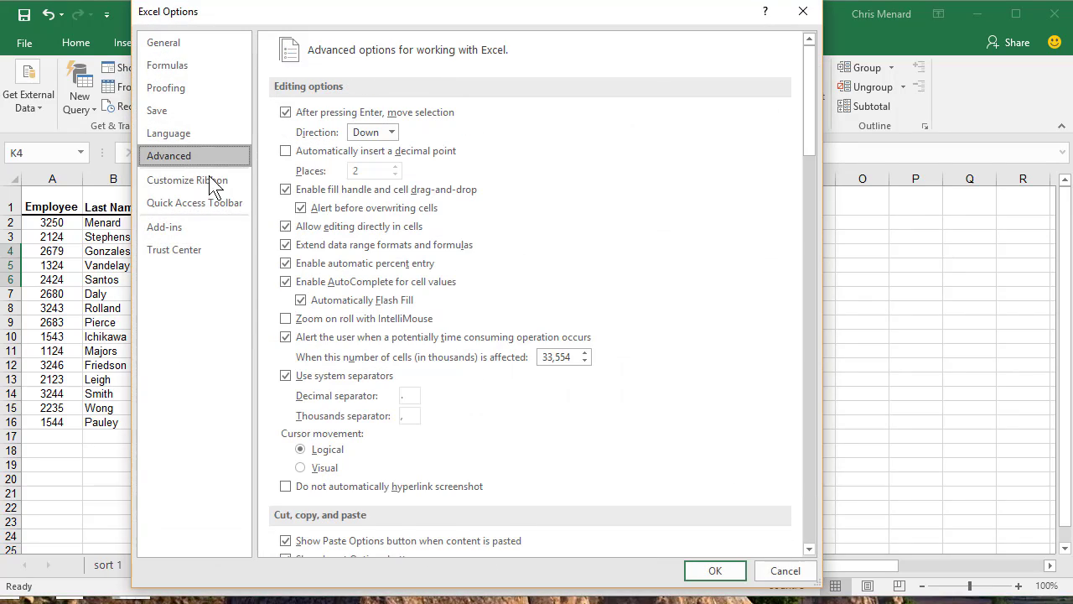
drag(811, 140, 827, 538)
click(520, 236)
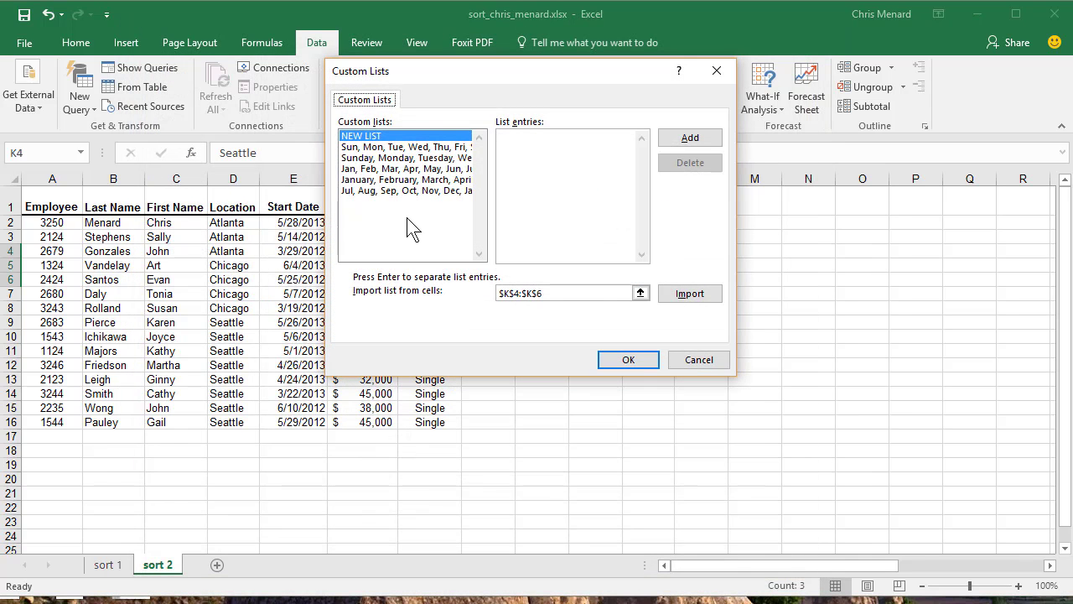
click(692, 294)
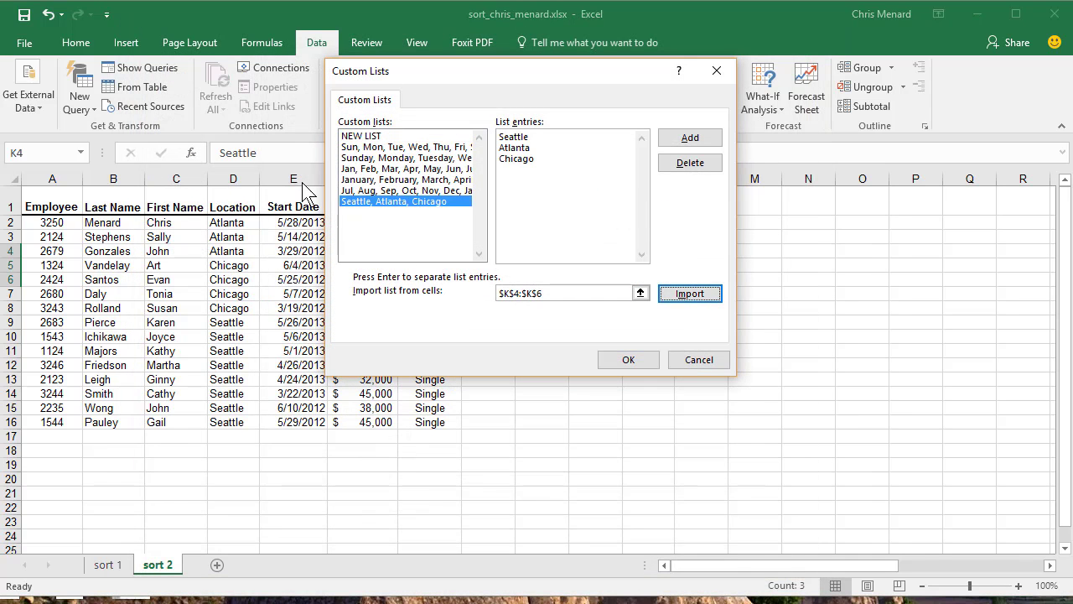
click(610, 366)
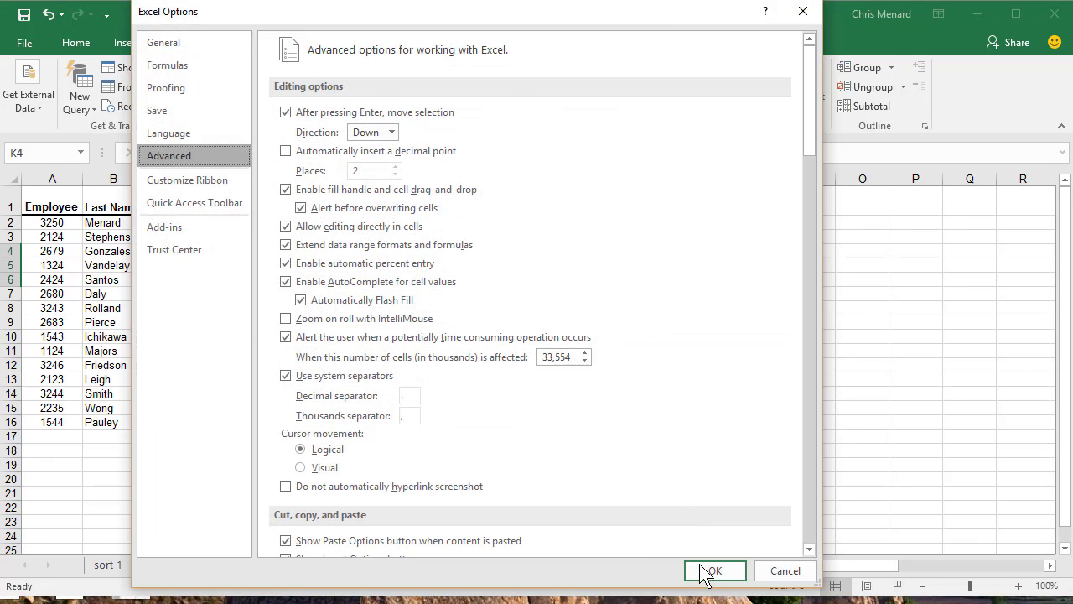
click(705, 574)
Clear and delete helper column K, then select the Location header D1
click(643, 180)
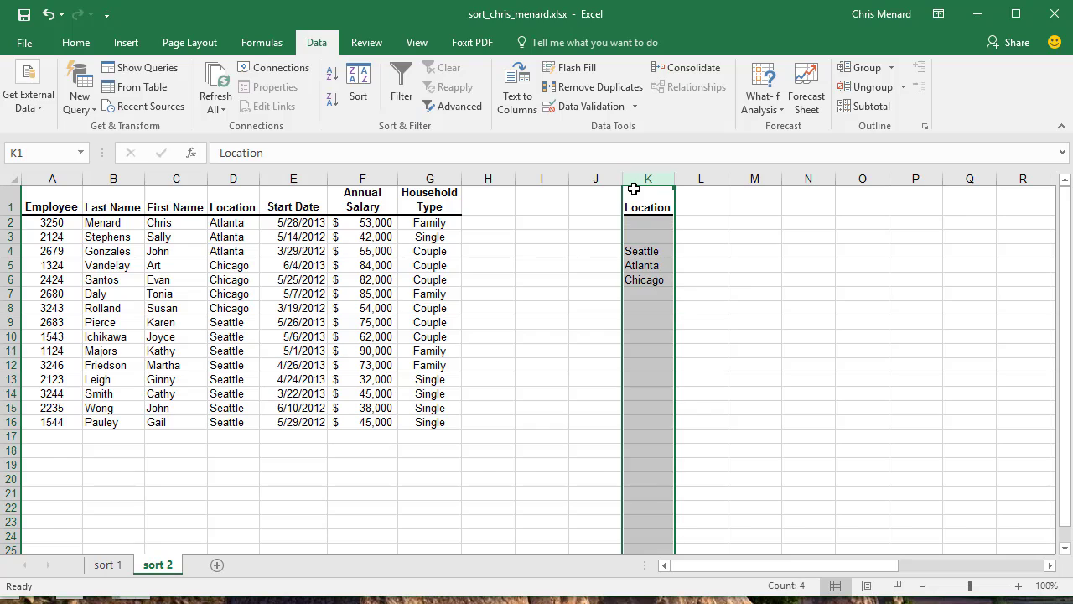
key(Delete)
click(559, 231)
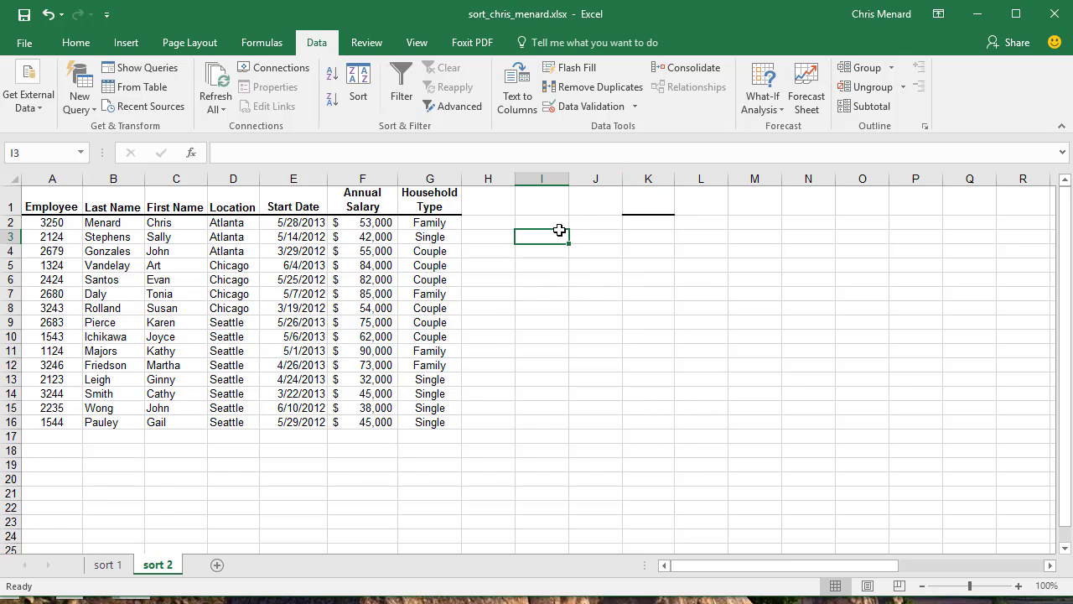
click(643, 180)
right_click(642, 188)
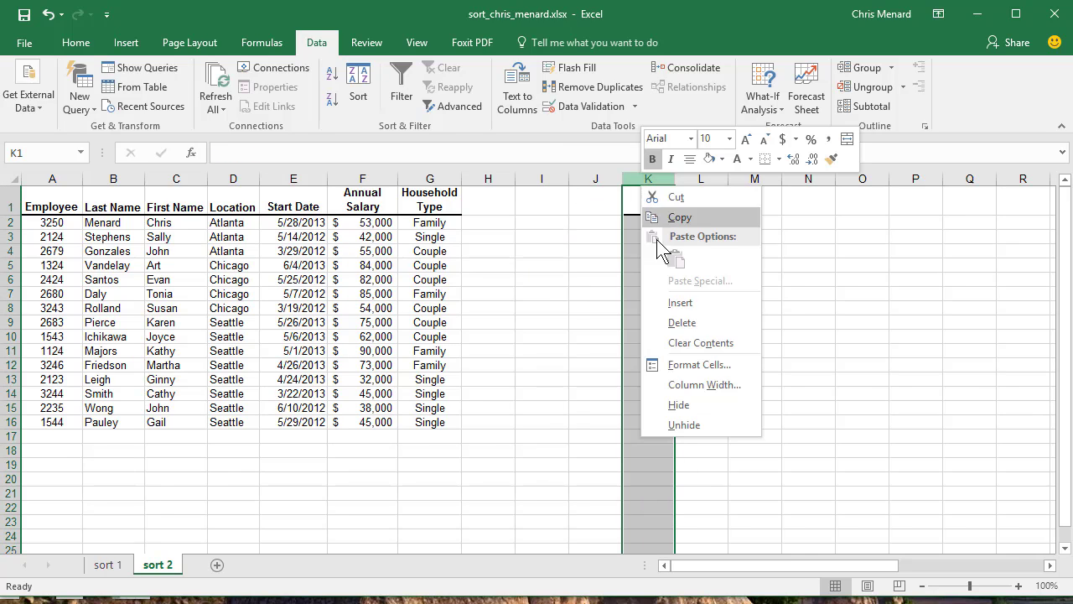
click(694, 323)
click(454, 294)
click(225, 252)
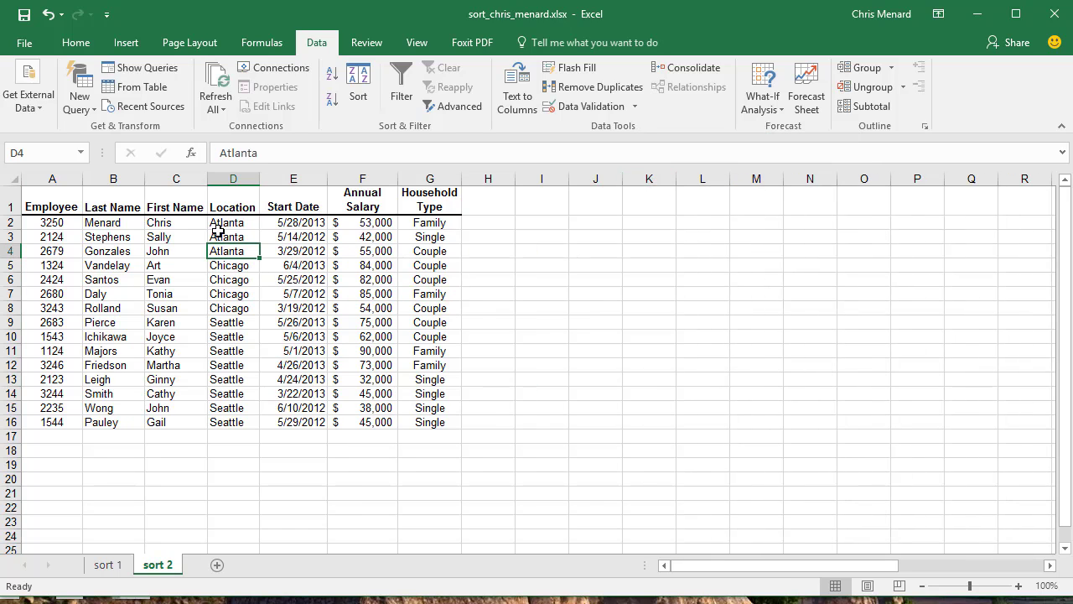
click(218, 206)
Custom-sort the employee rows by Location using the list Seattle, Atlanta, Chicago
right_click(221, 206)
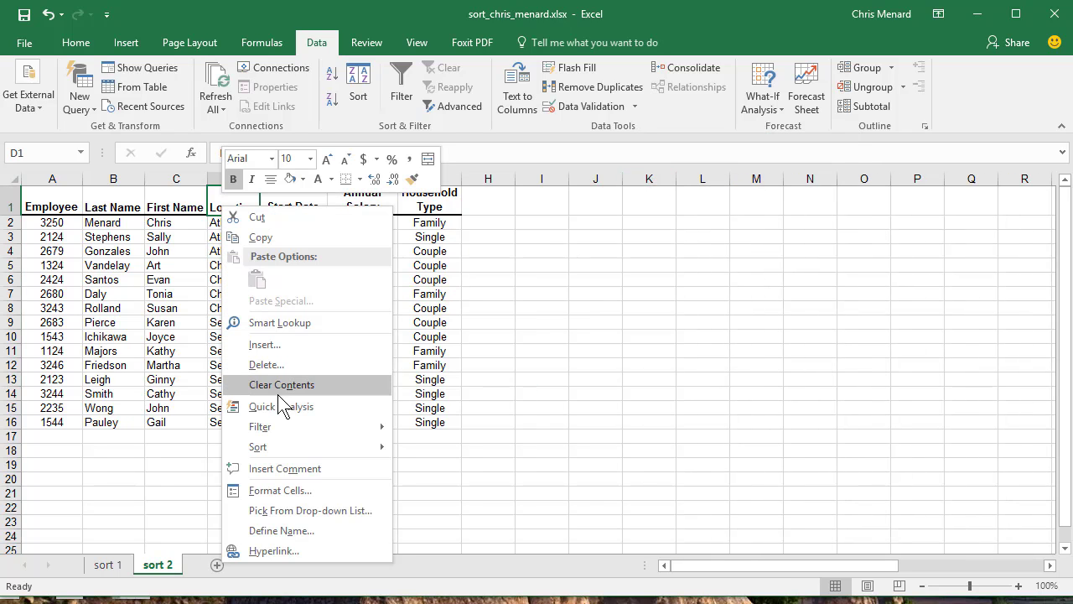
mouse_move(310, 450)
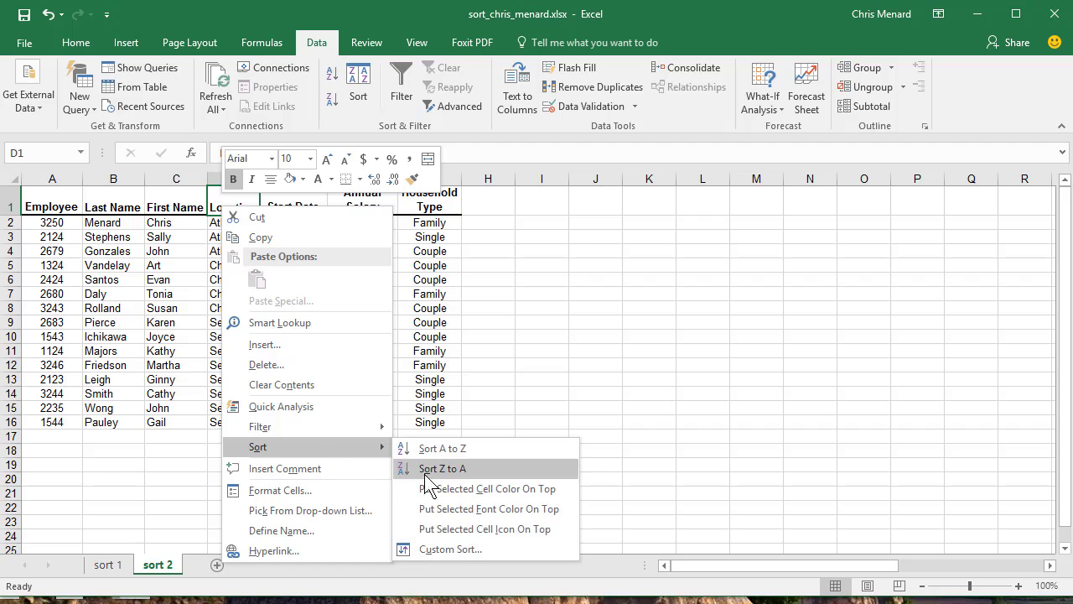
click(475, 547)
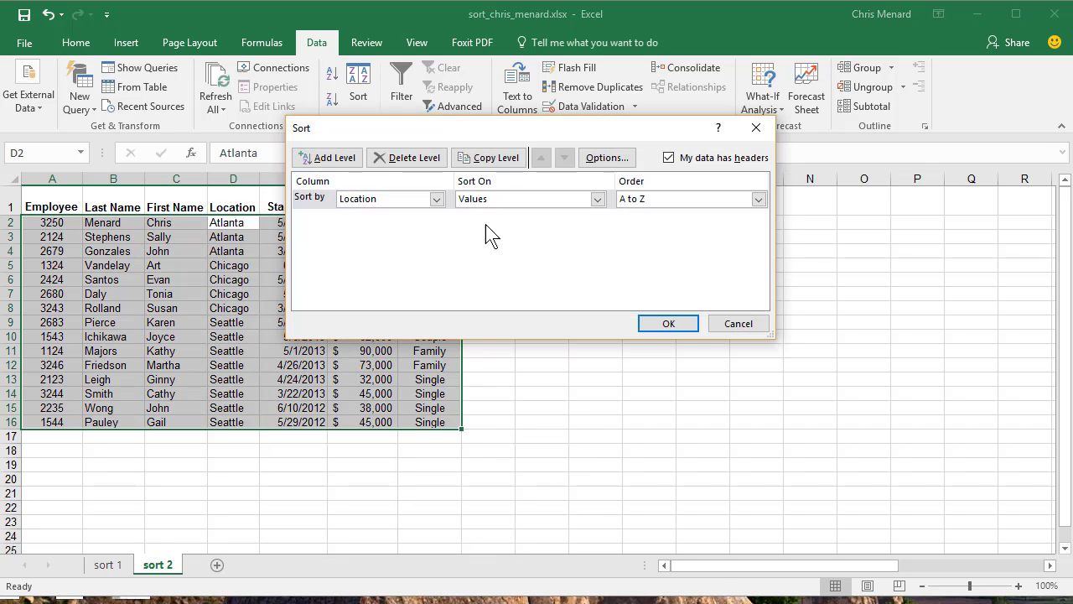
click(641, 199)
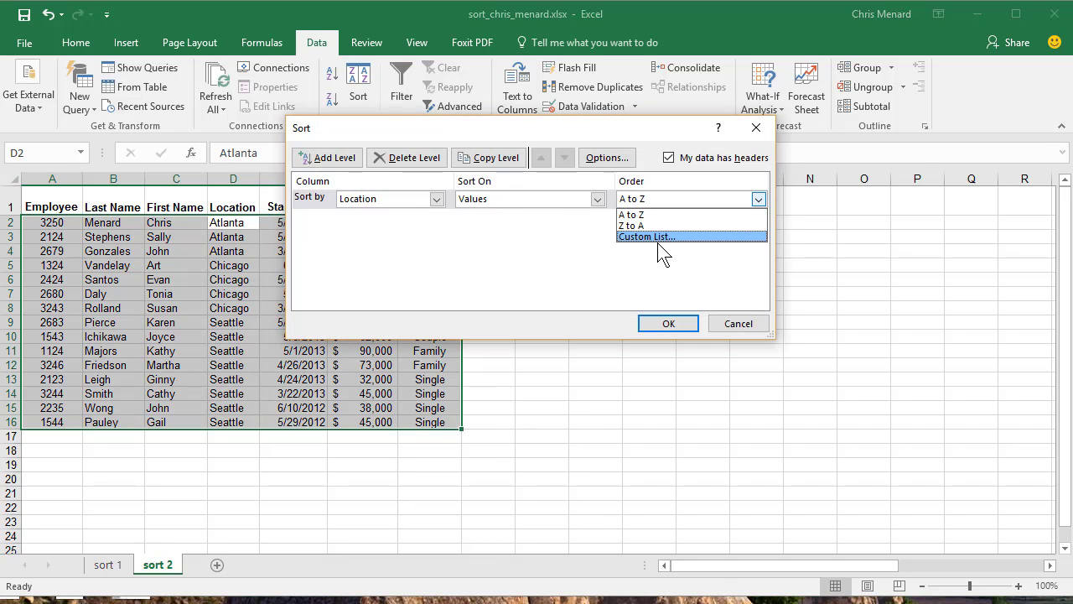
click(663, 236)
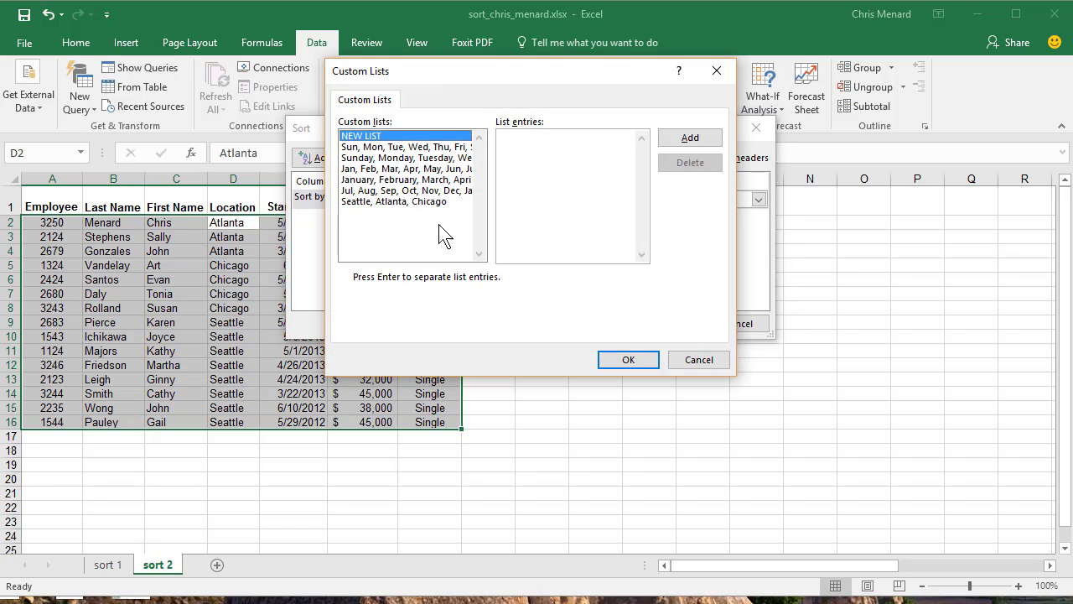
click(421, 203)
click(620, 361)
click(680, 325)
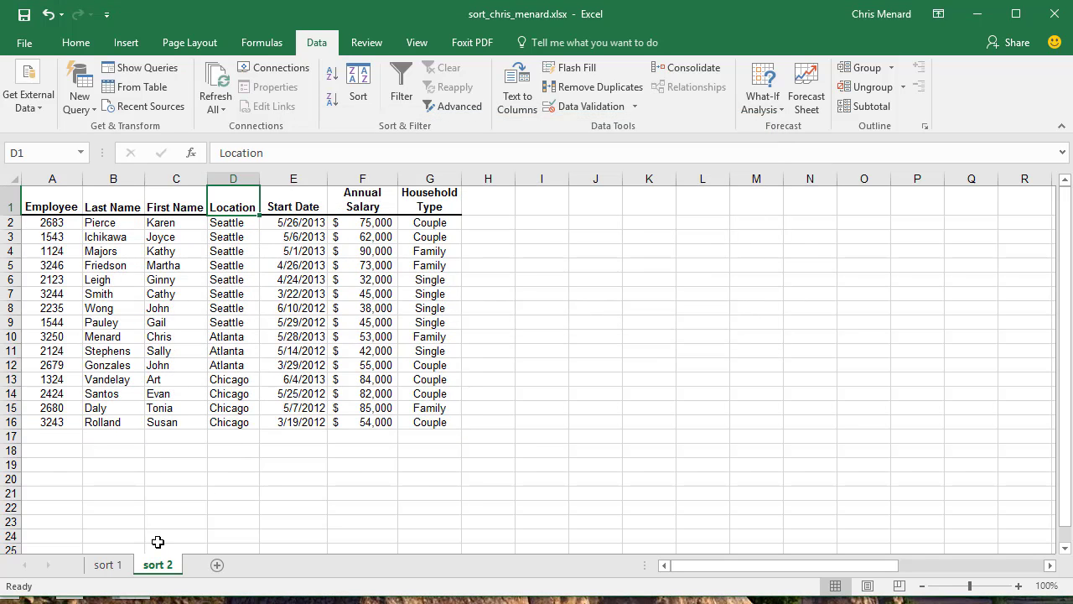
Return to the sort 1 sheet to view the customers in Jul-first fiscal order
click(108, 566)
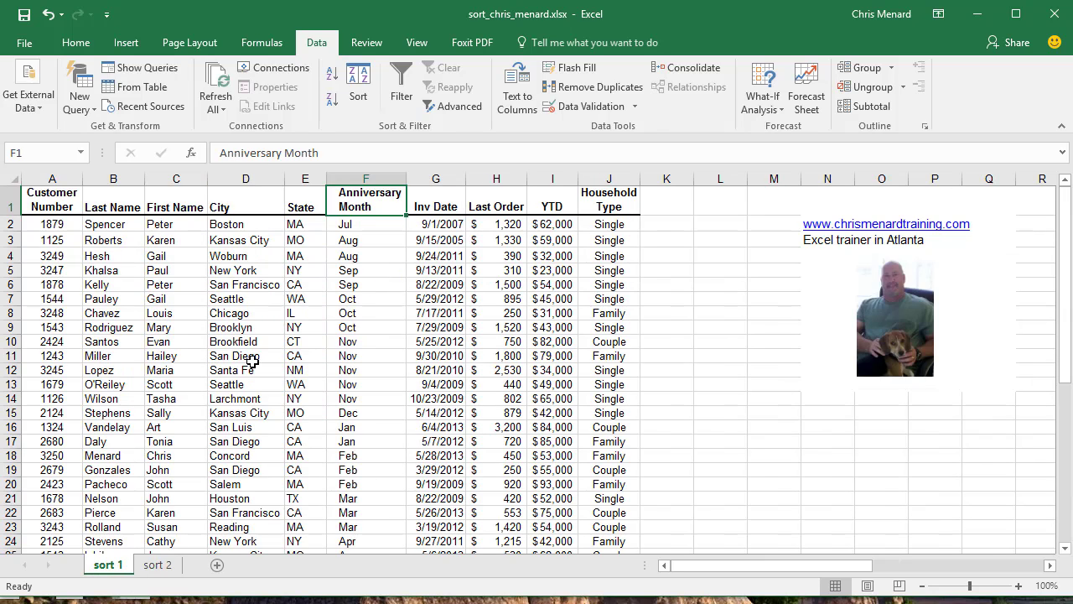